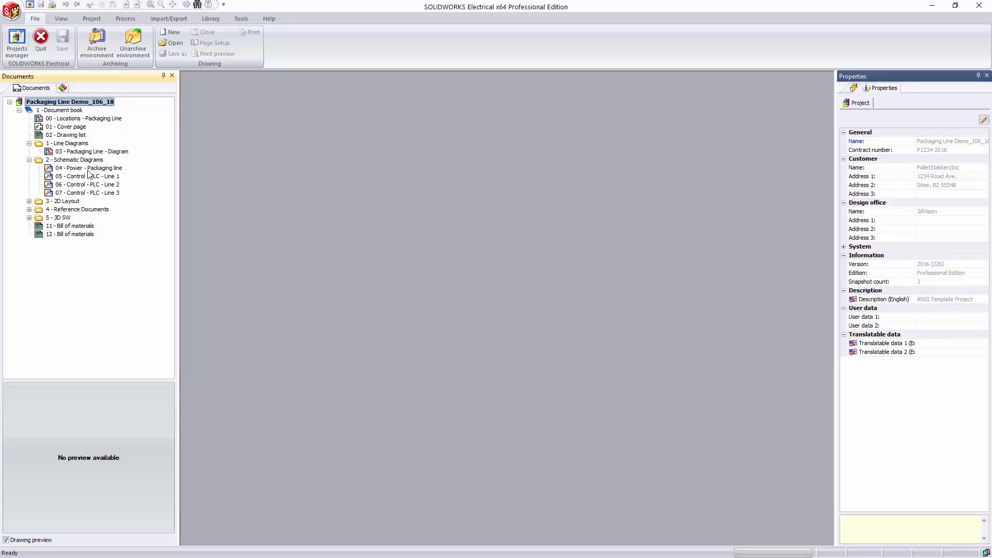
# Step: Open the 04 - Power - Packaging line schematic and expand the 3D SW and 2D Layout folders in the project tree
pyautogui.doubleClick(88, 169)
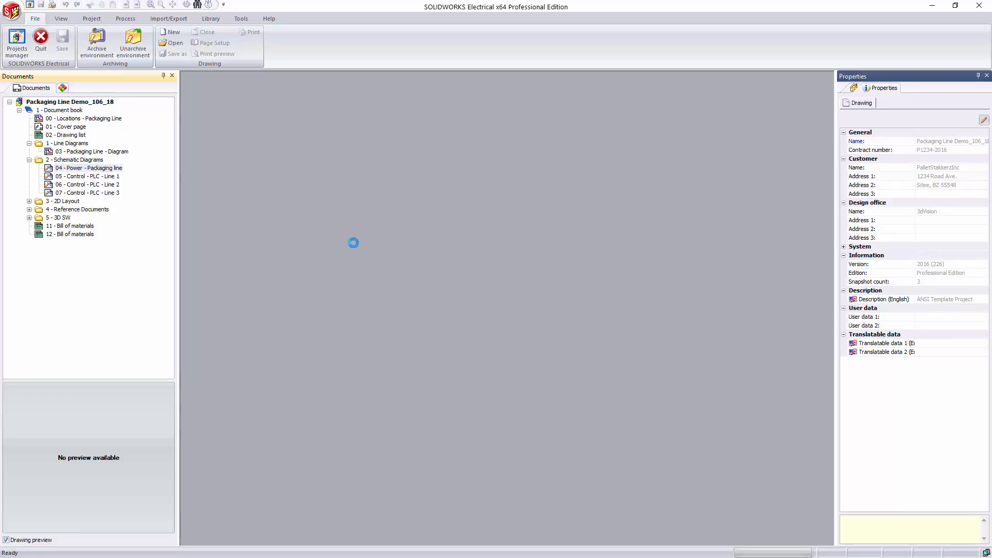
pyautogui.scroll(-4, 404, 288)
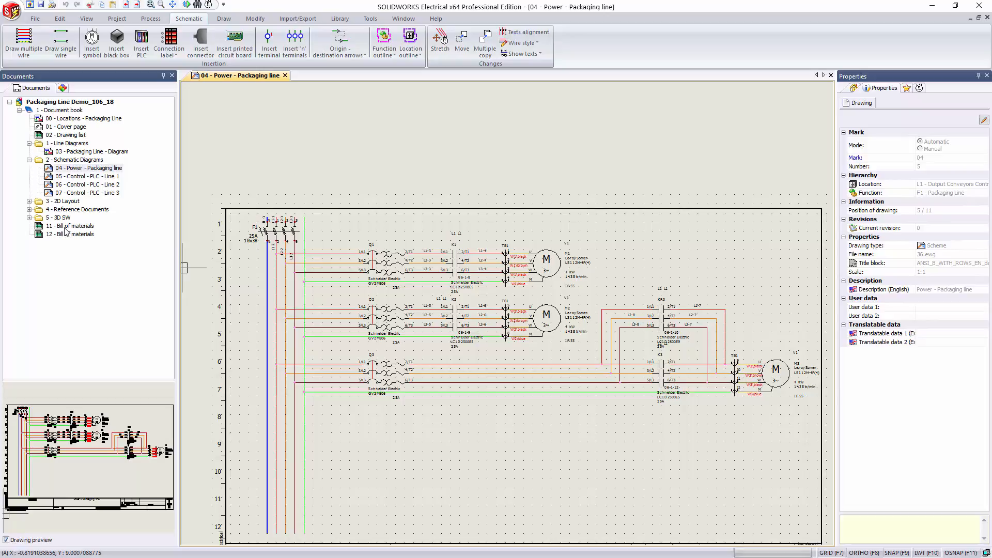
pyautogui.click(30, 217)
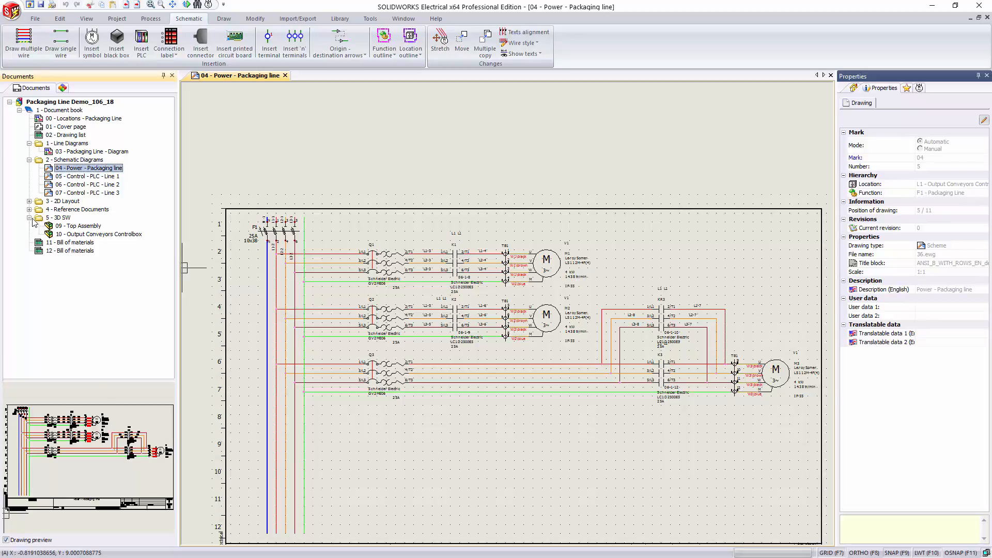
pyautogui.click(29, 202)
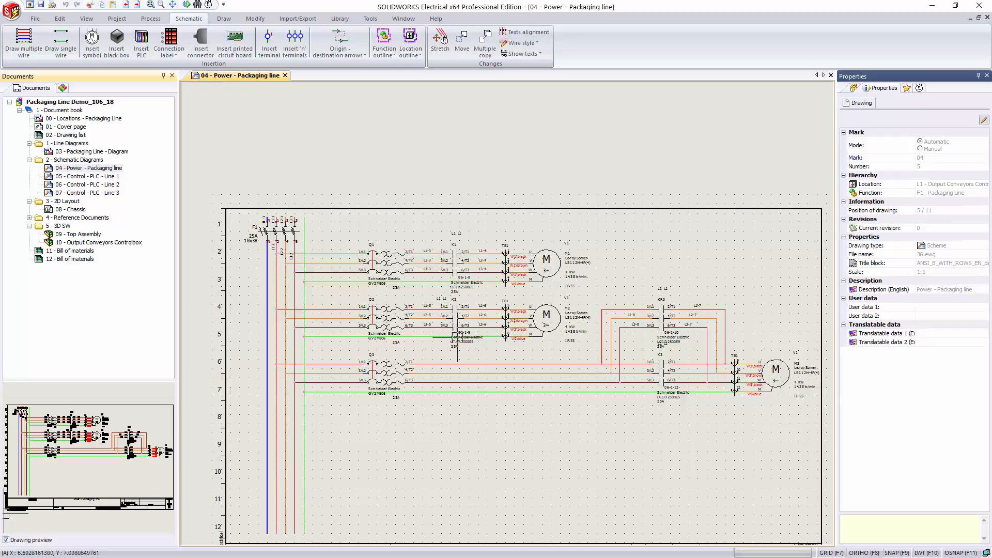
# Step: Examine the motor circuits on the power schematic and the component data of contactor K2
pyautogui.scroll(4, 462, 306)
pyautogui.scroll(1, 461, 307)
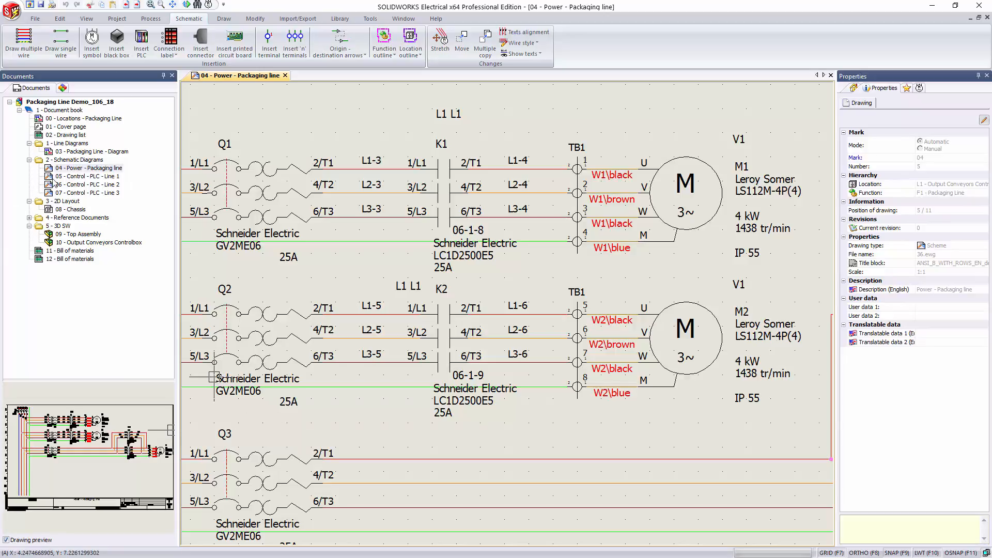
pyautogui.scroll(-2, 473, 273)
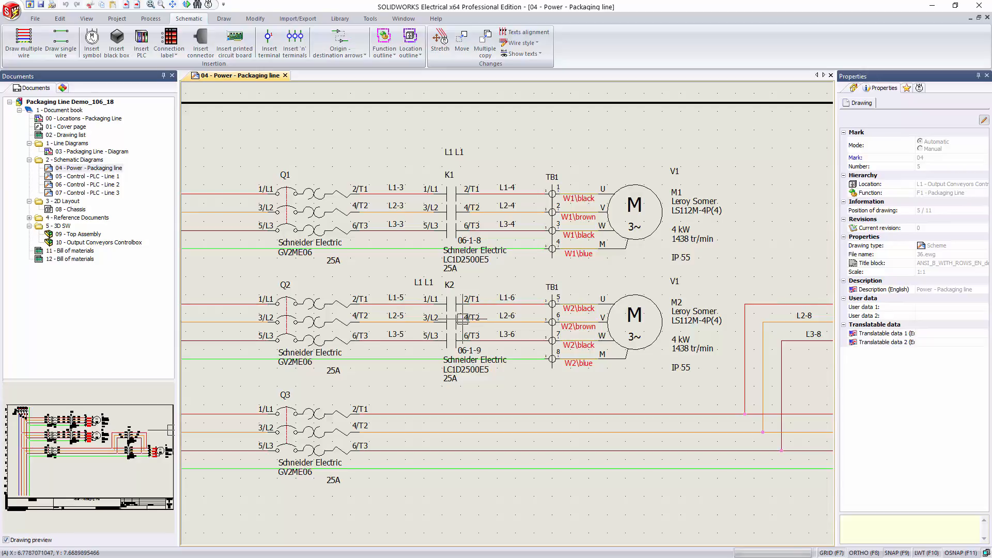
pyautogui.click(459, 319)
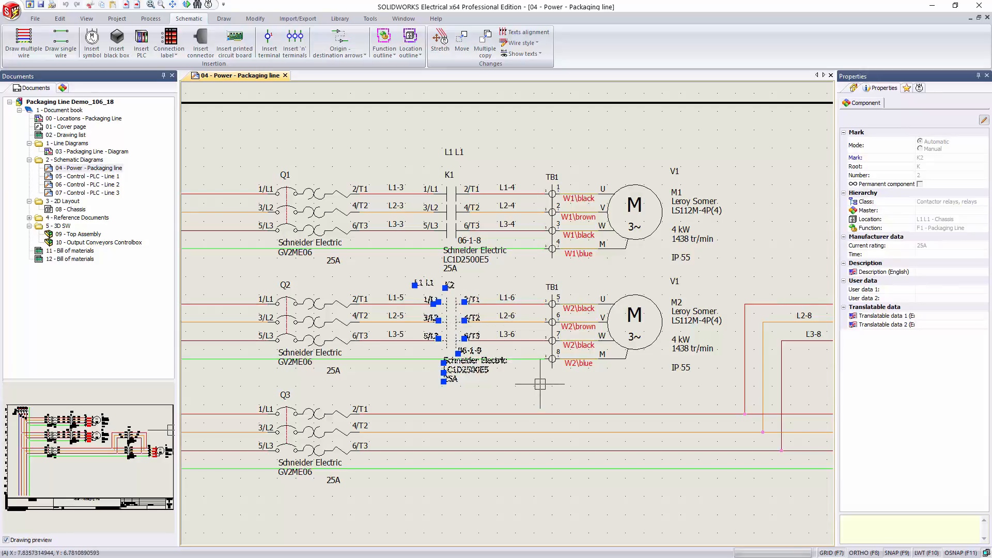
pyautogui.press('Escape')
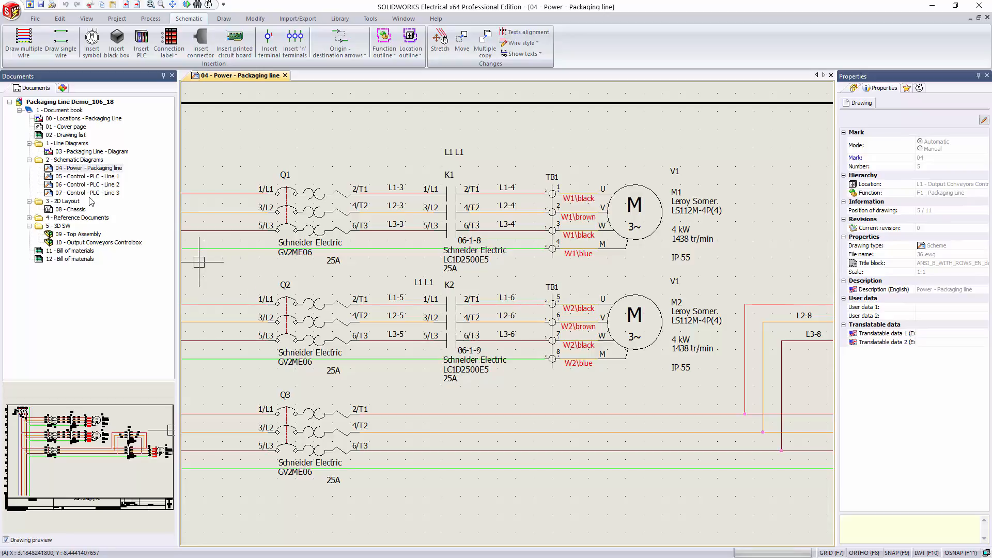
# Step: Go from contactor K2 to its relay coil on drawing 06 and examine the coil and contact cross-references
pyautogui.click(447, 310)
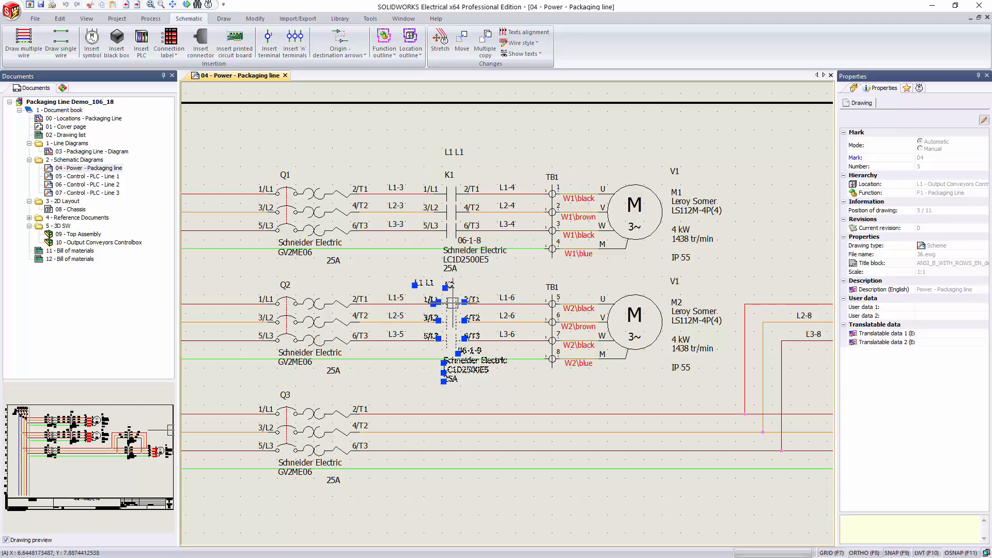
pyautogui.rightClick(448, 303)
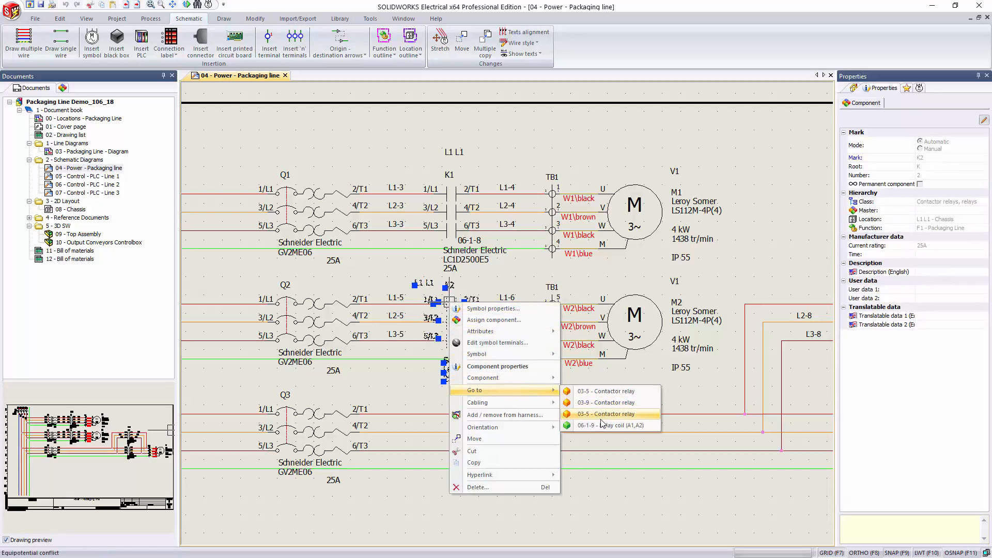
pyautogui.click(508, 364)
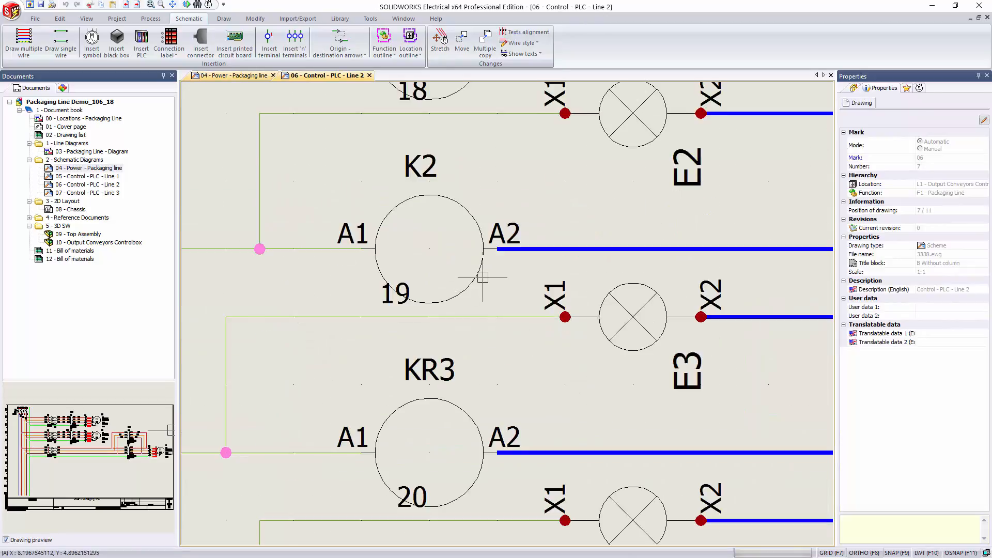
pyautogui.scroll(-1, 482, 277)
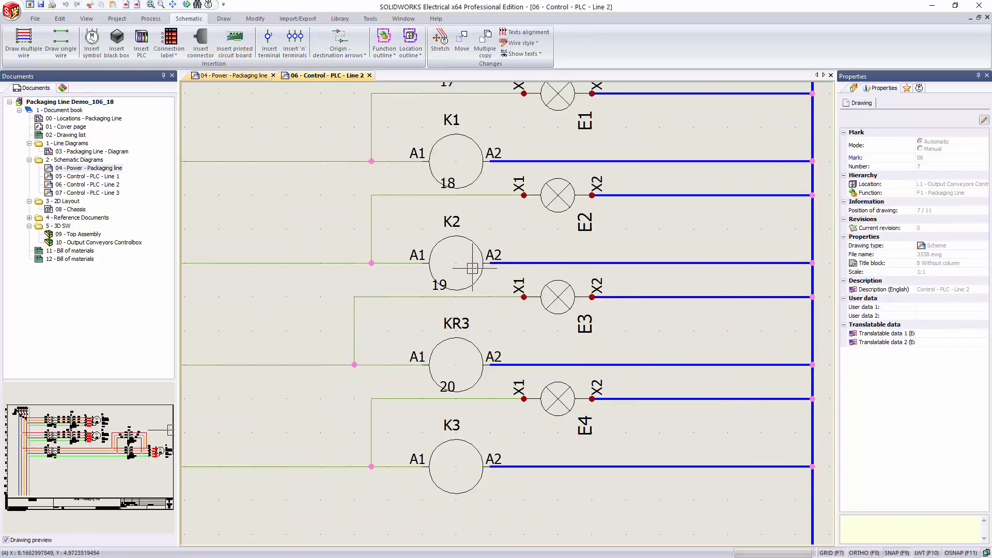
pyautogui.scroll(-5, 358, 267)
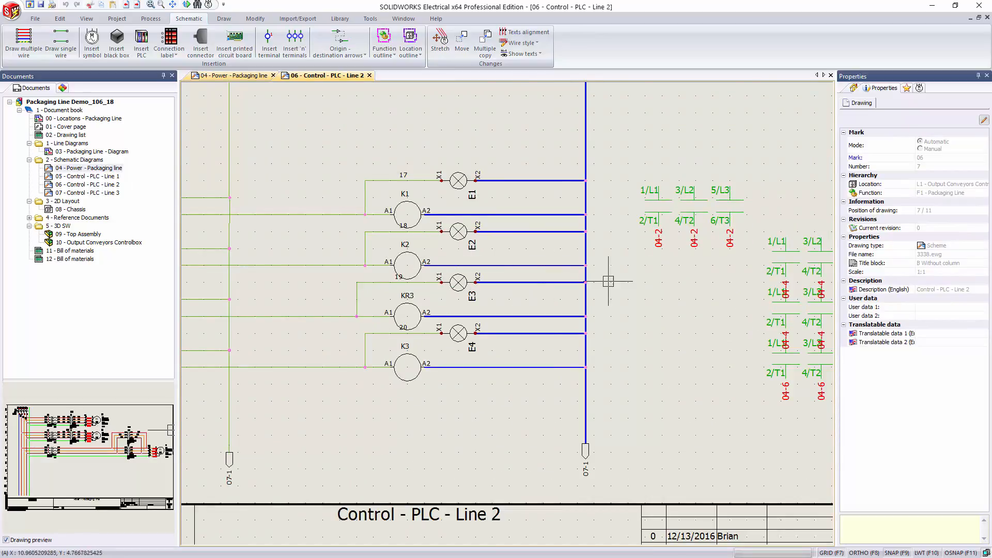
pyautogui.scroll(-2, 609, 281)
pyautogui.scroll(3, 770, 266)
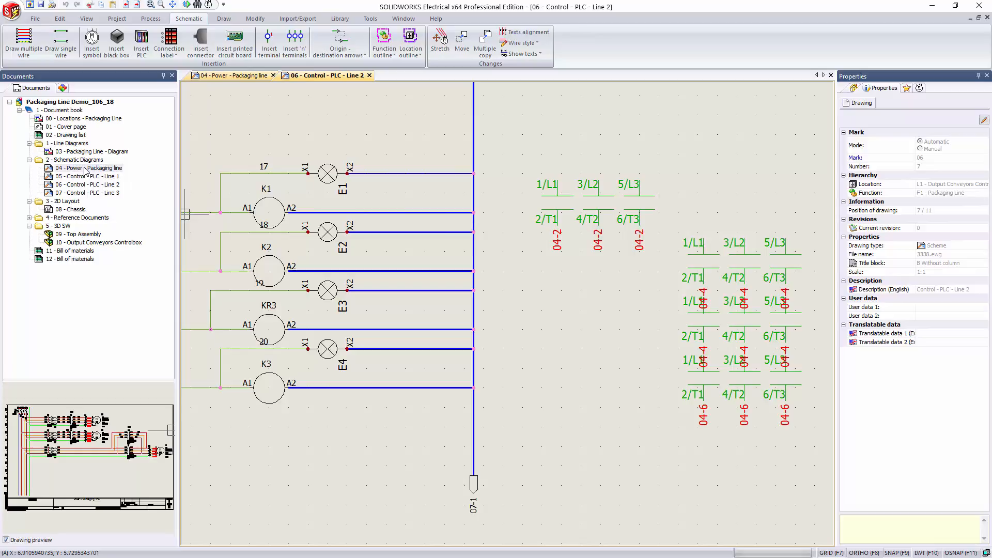
# Step: Return to the 04 power schematic and delete the Schneider Electric LC1D2500E5 manufacturer part from contactor K2's component properties
pyautogui.click(219, 76)
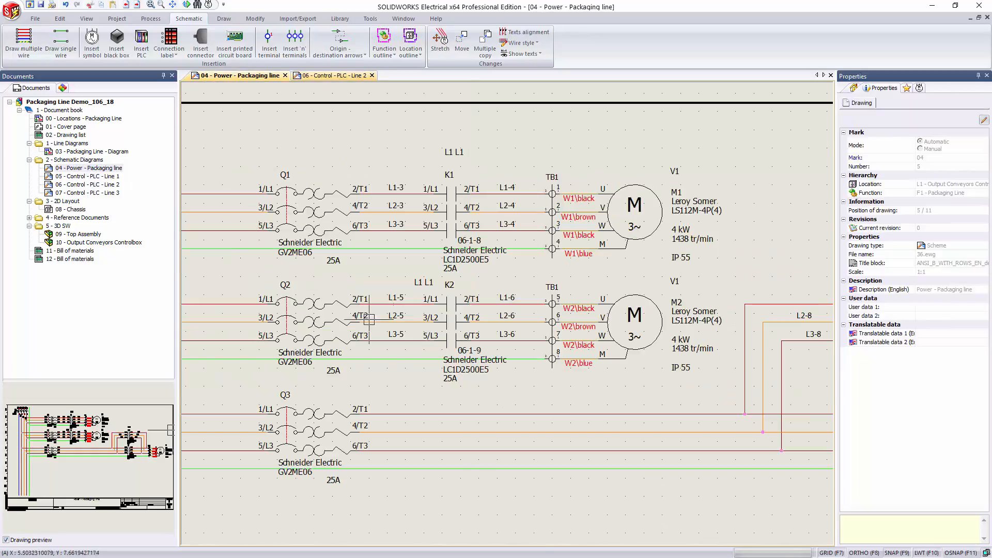
pyautogui.scroll(2, 399, 310)
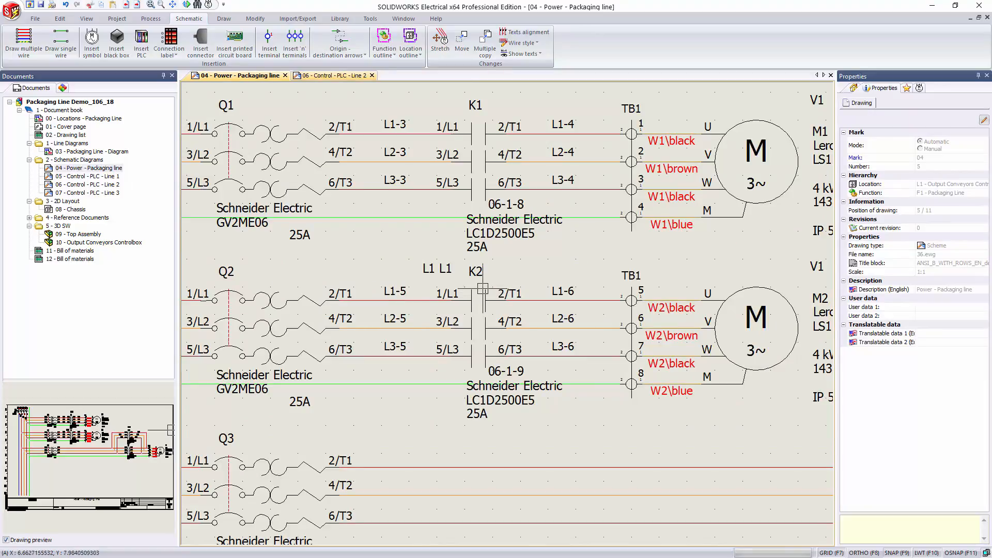
pyautogui.click(484, 300)
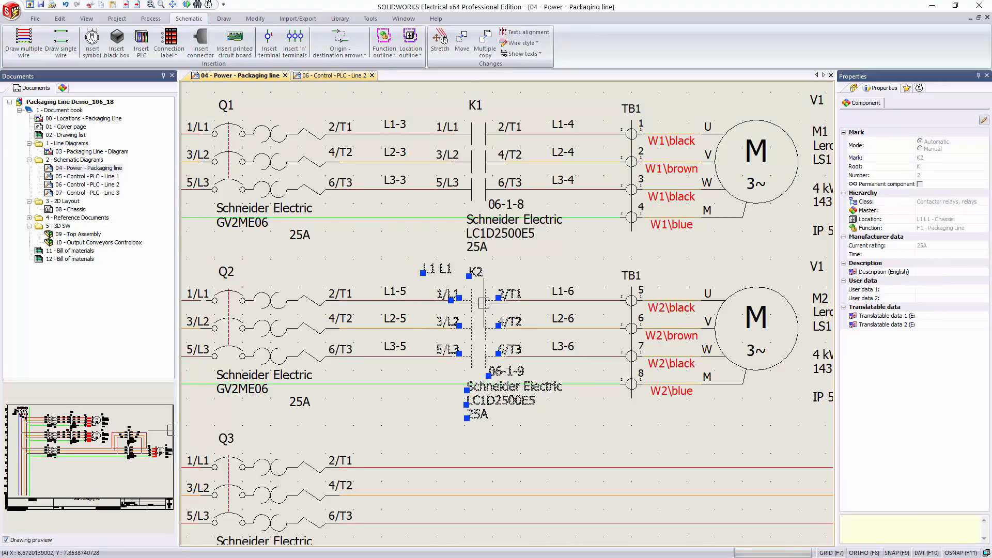
pyautogui.doubleClick(484, 303)
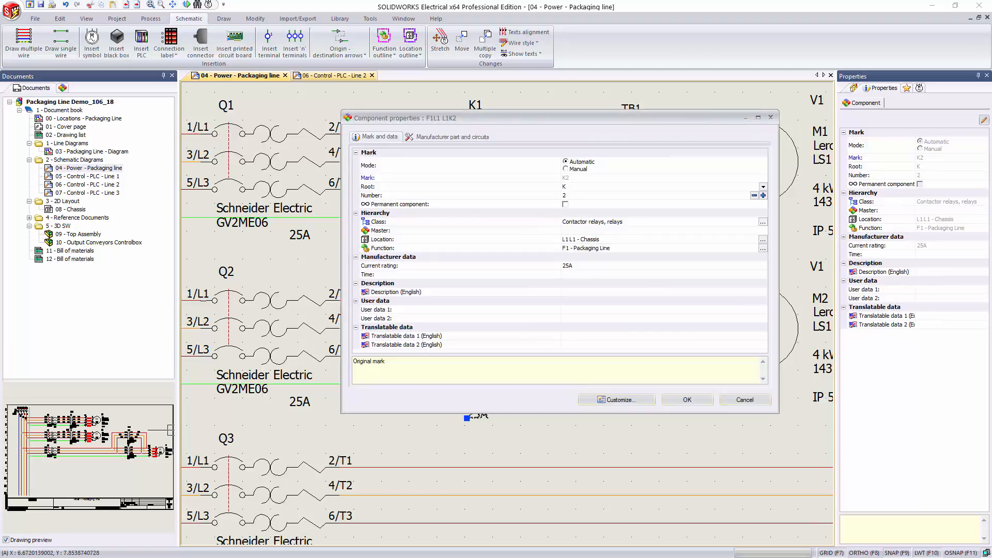
pyautogui.click(437, 137)
pyautogui.click(451, 171)
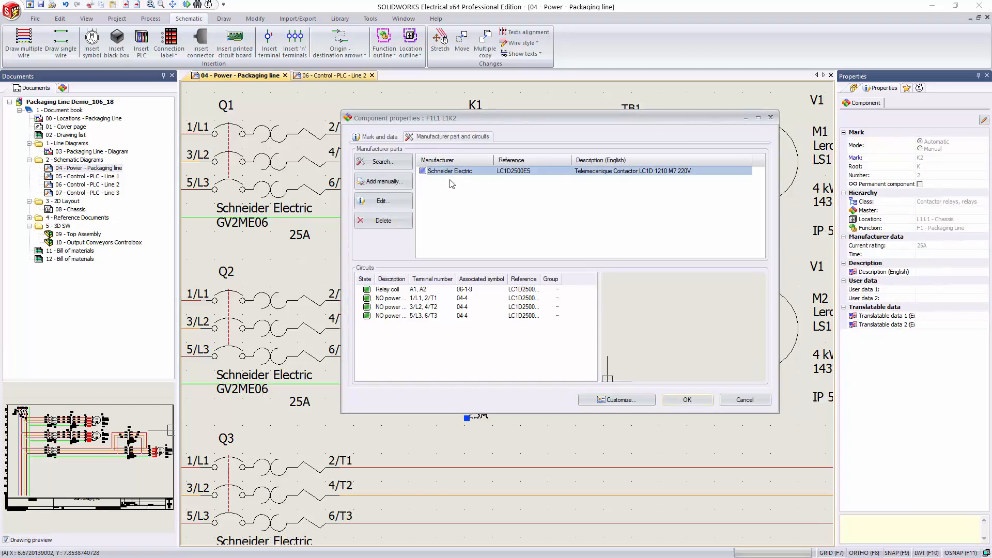
pyautogui.click(383, 220)
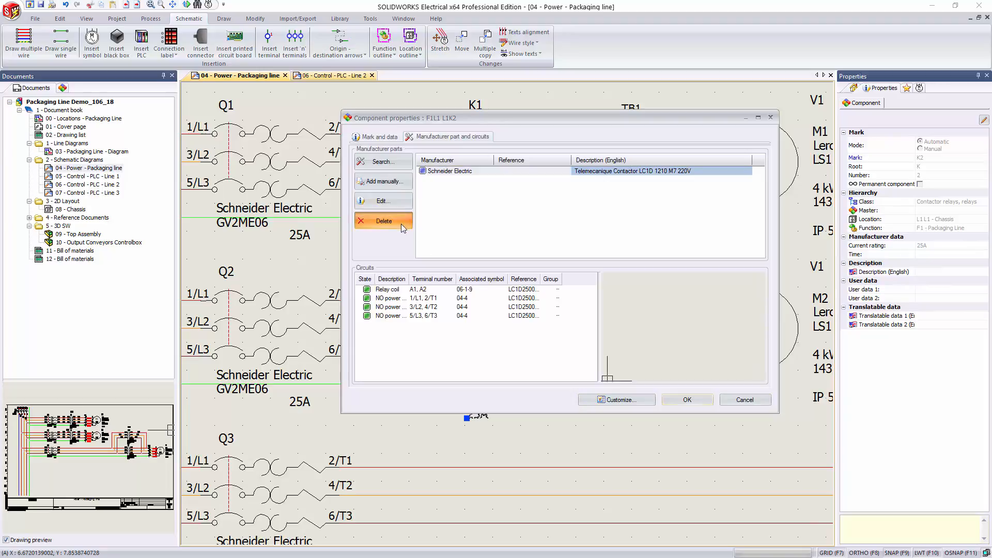
# Step: Search the manufacturer parts for K2 by filtering the Schneider Electric contactors on reference LC1D
pyautogui.click(395, 164)
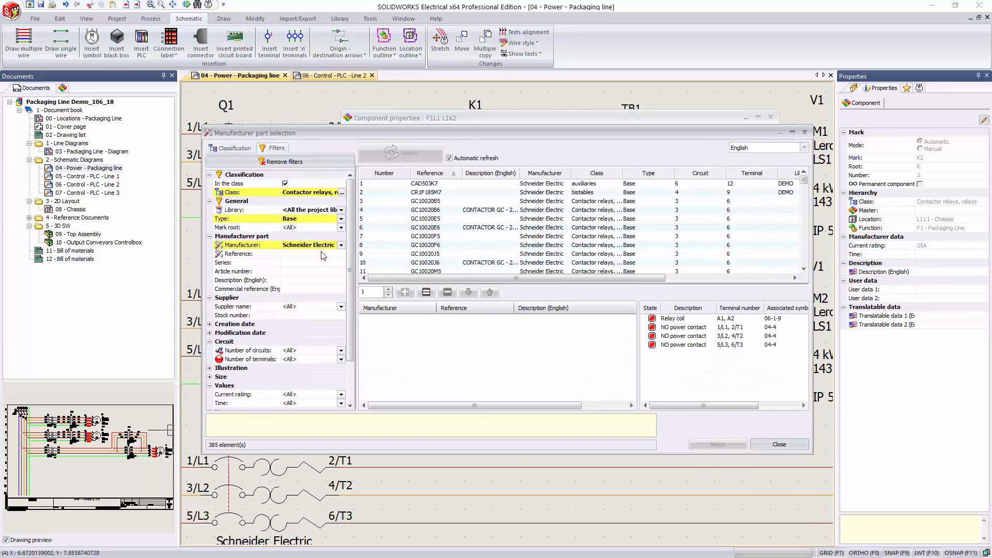
pyautogui.click(321, 254)
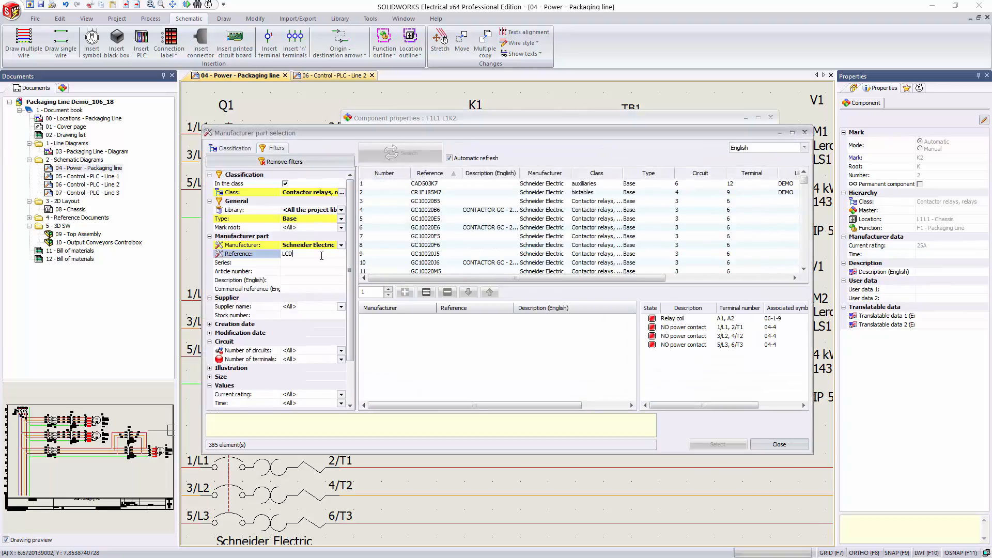
pyautogui.write('LCD')
pyautogui.write('1')
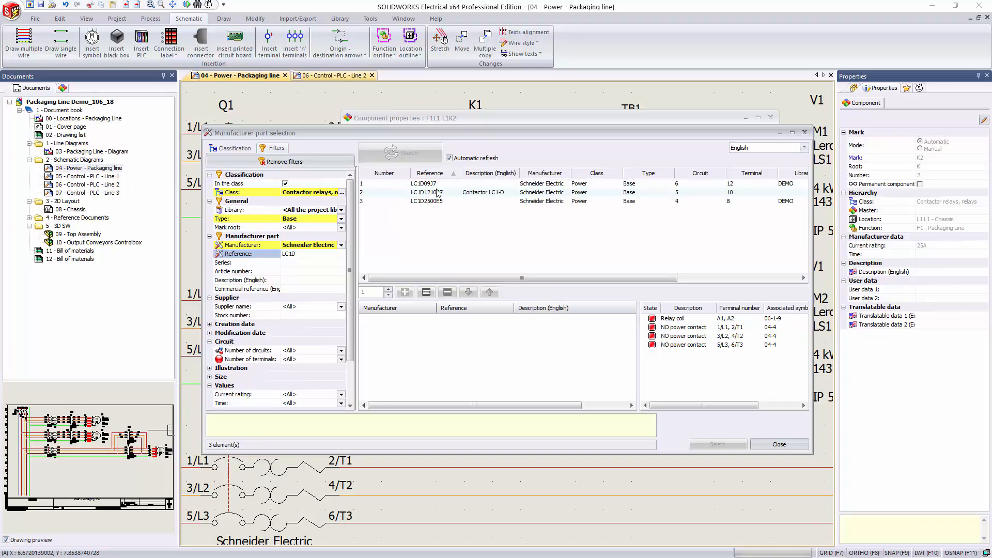
# Step: Assign the LC1D1210B7 contactor to K2 and accept the component properties
pyautogui.click(438, 193)
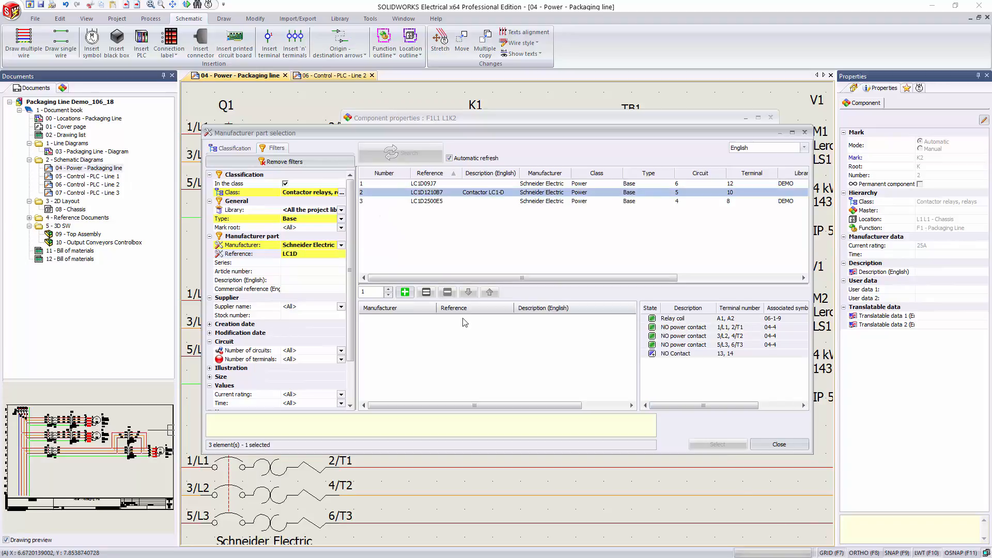
pyautogui.click(406, 293)
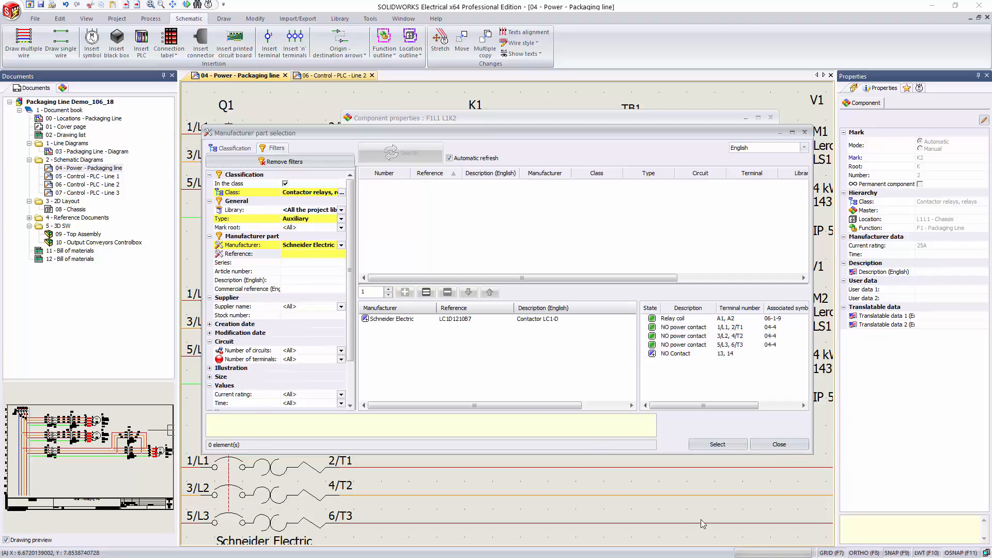
pyautogui.click(733, 447)
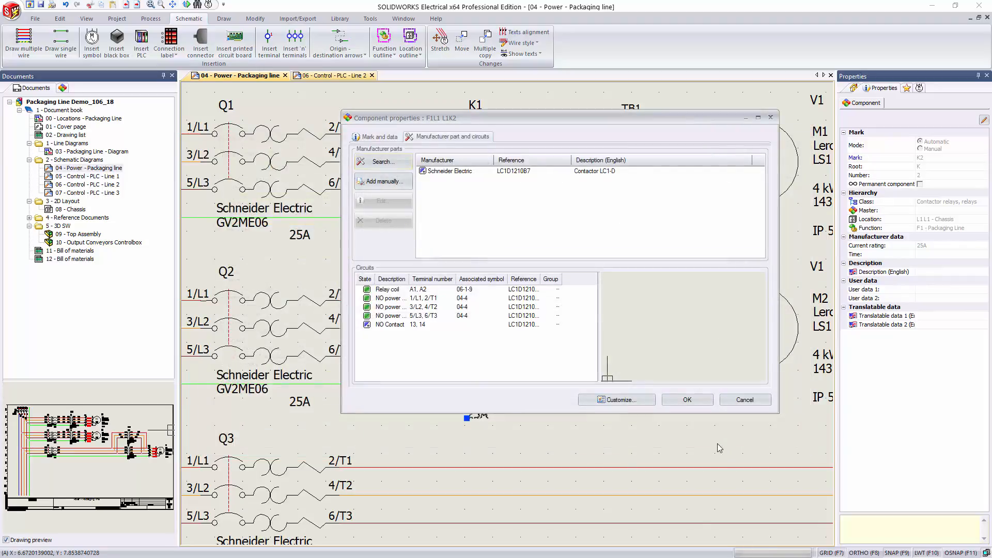
pyautogui.click(687, 400)
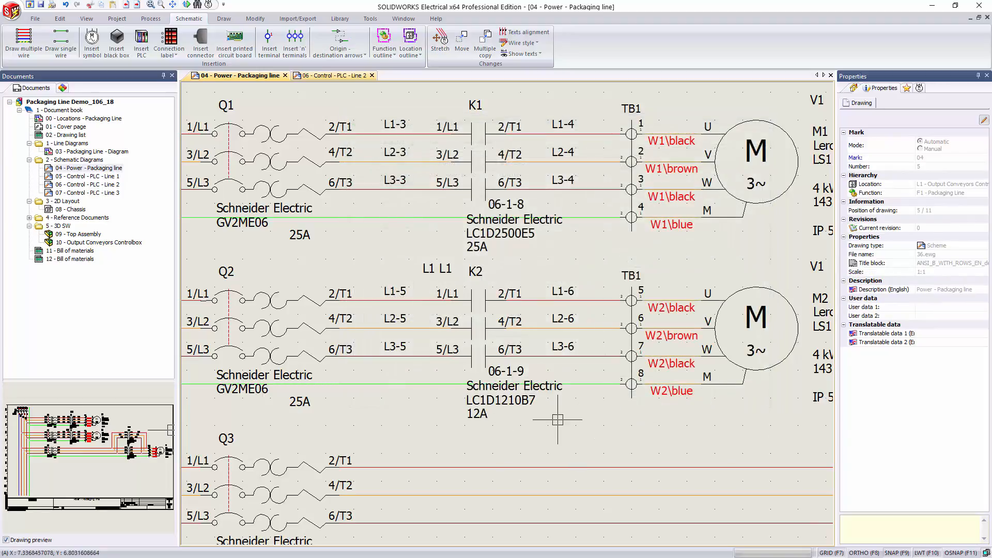
# Step: Examine the K2 coil and the contact cross-references on drawing 06 - Control - PLC - Line 2
pyautogui.click(339, 76)
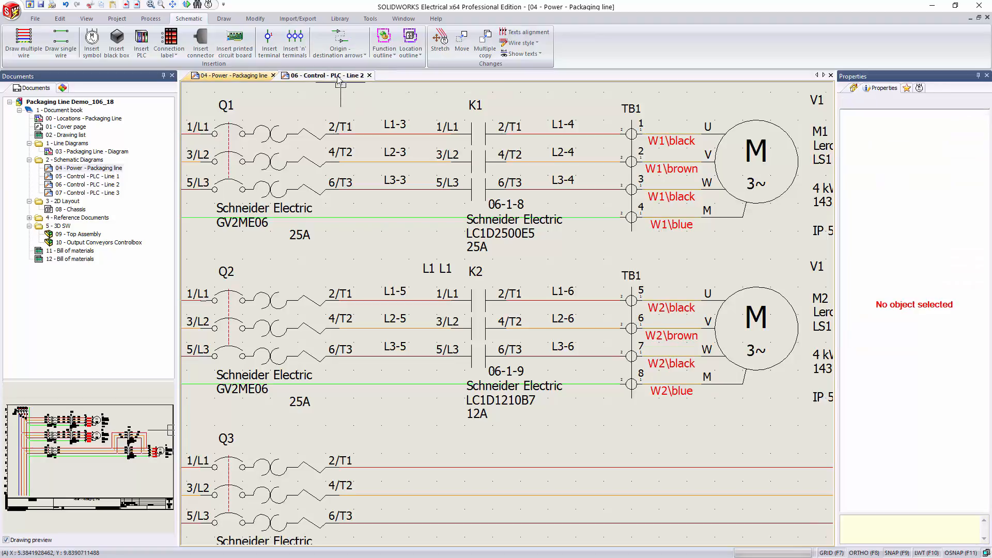
pyautogui.scroll(-1, 308, 325)
pyautogui.scroll(1, 226, 188)
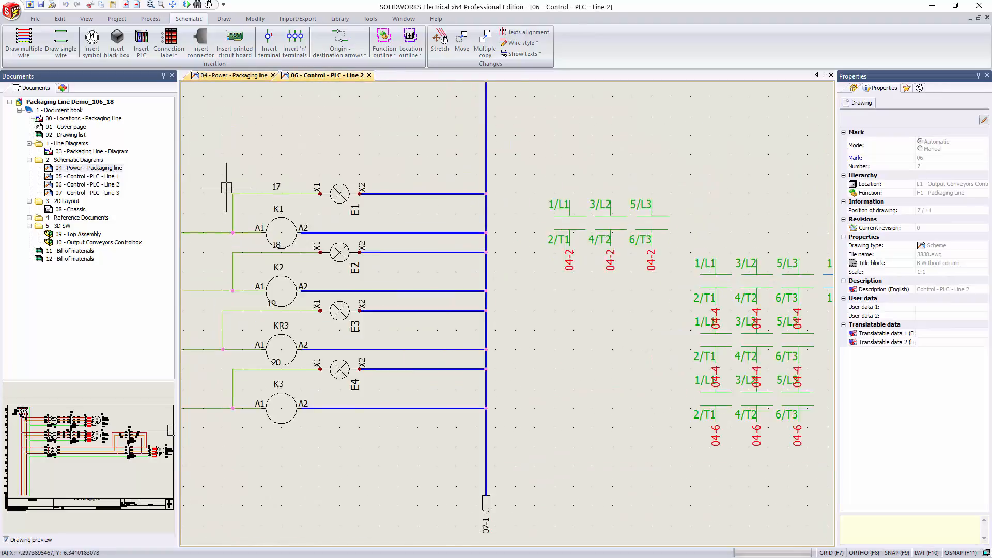
pyautogui.scroll(1, 226, 188)
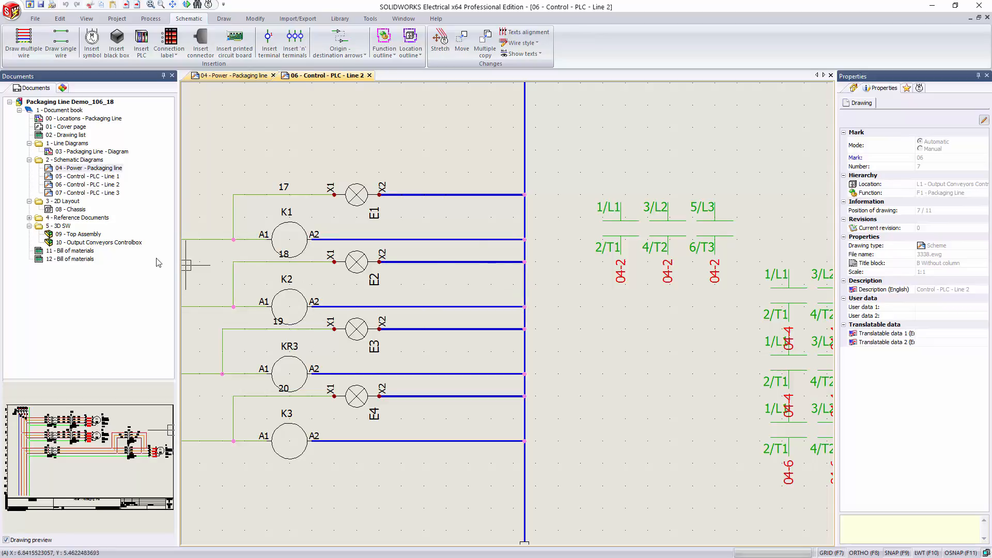
# Step: Open the 03 - Packaging Line - Diagram and check the part reference and current rating of contactor K2
pyautogui.doubleClick(91, 151)
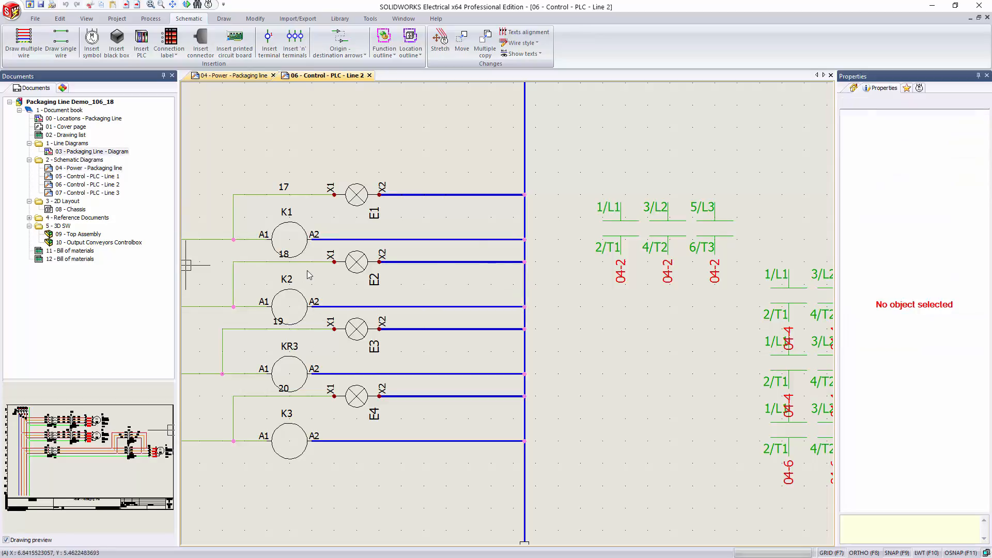
pyautogui.scroll(4, 524, 243)
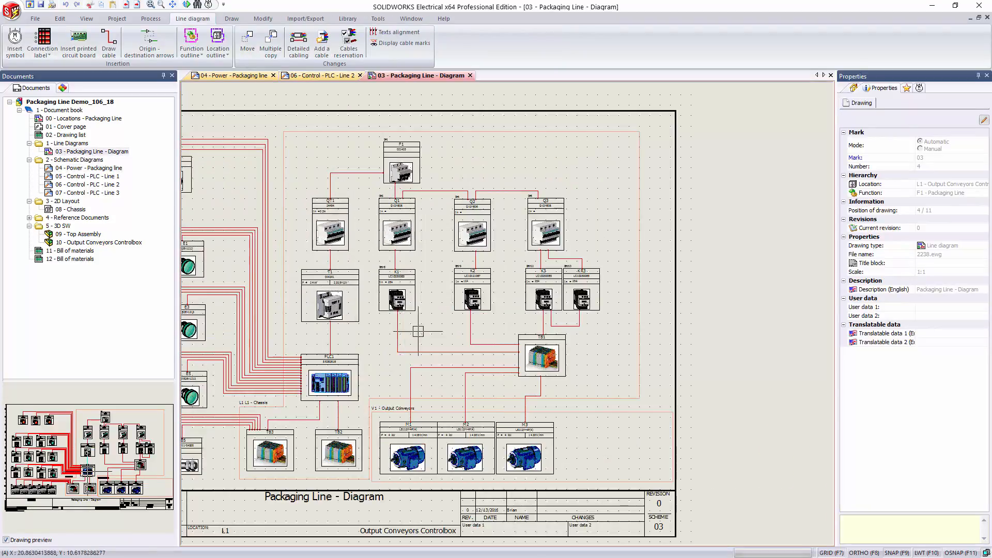
pyautogui.scroll(2, 524, 243)
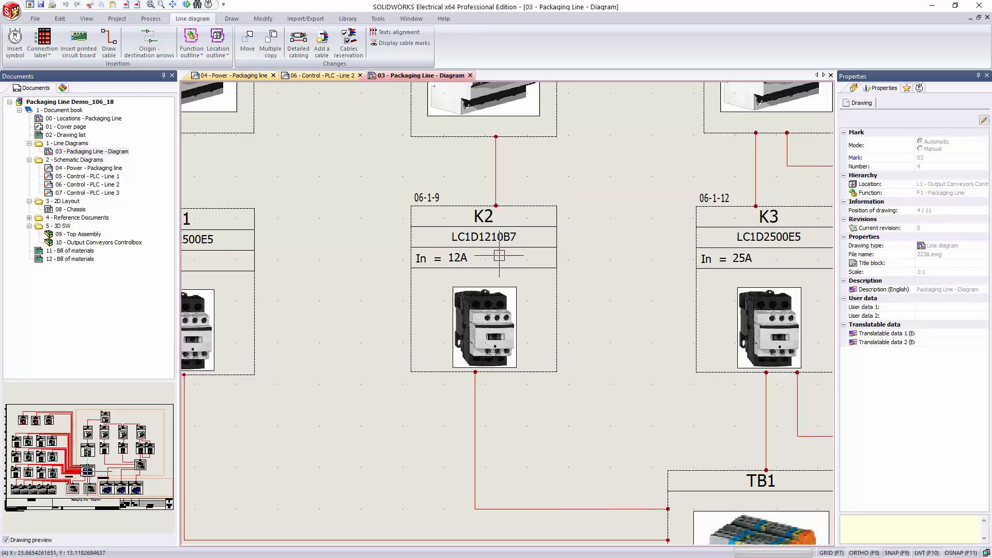
pyautogui.scroll(-1, 485, 275)
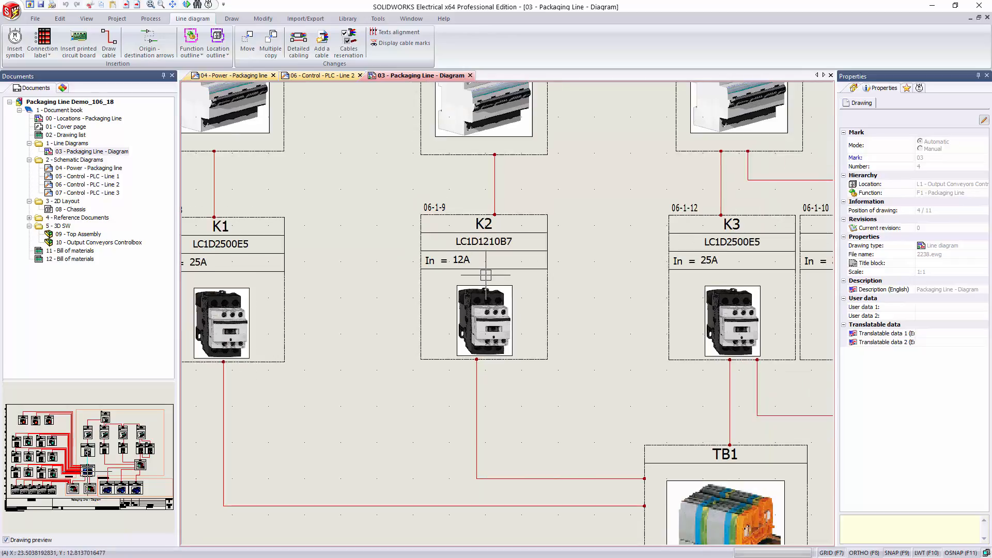
# Step: Open the 11 - Bill of materials report
pyautogui.doubleClick(77, 251)
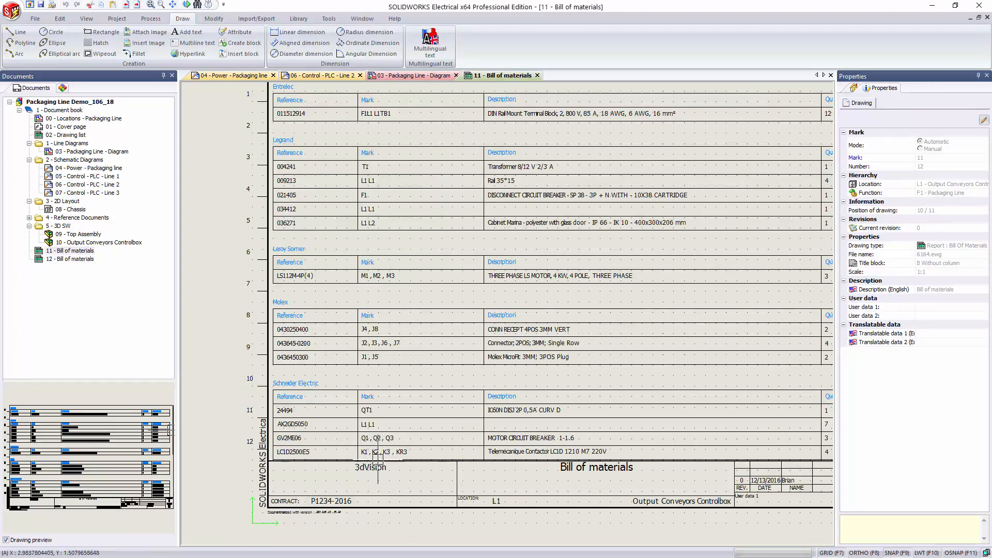
# Step: Update the report drawings for 11 - Bill of materials, and open the 12 - Bill of materials report
pyautogui.rightClick(66, 252)
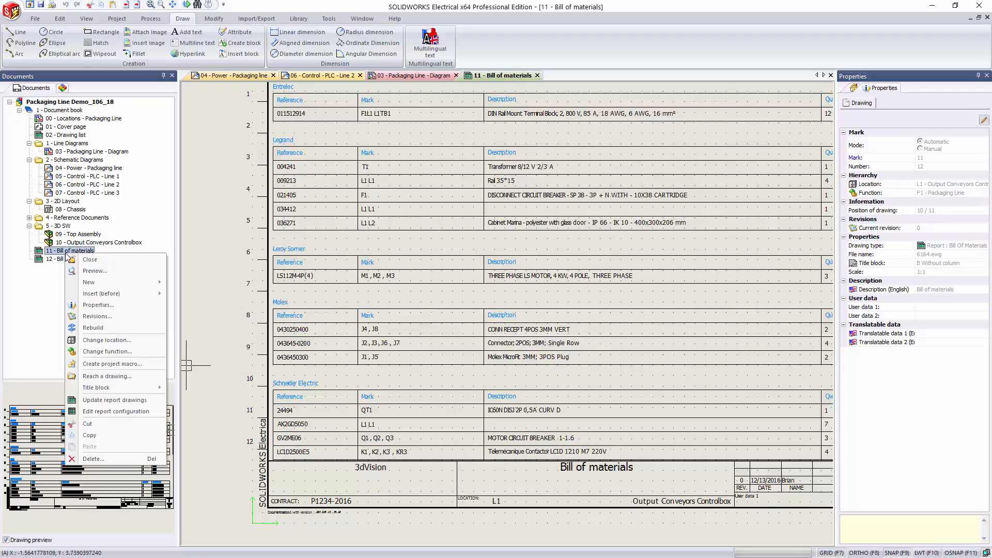
pyautogui.click(122, 401)
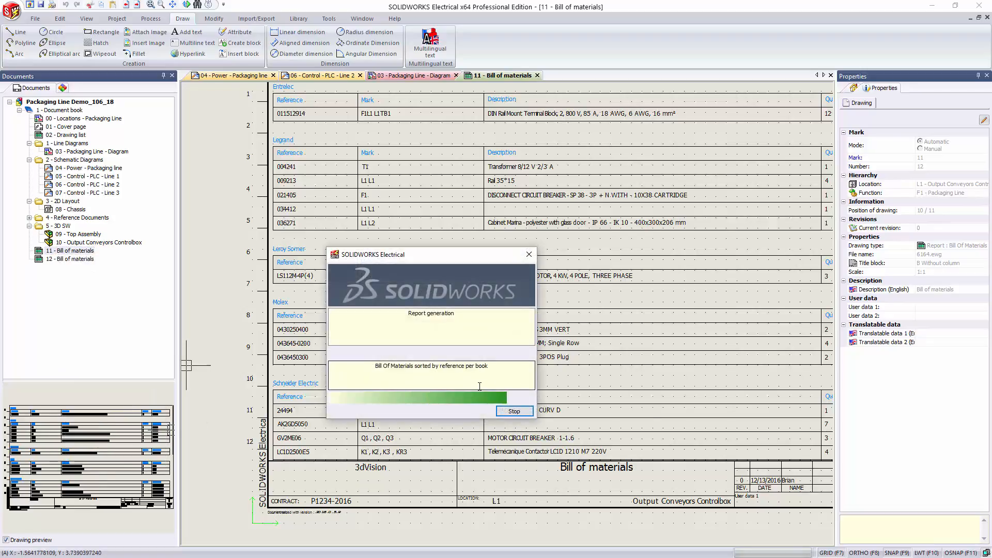
pyautogui.click(641, 341)
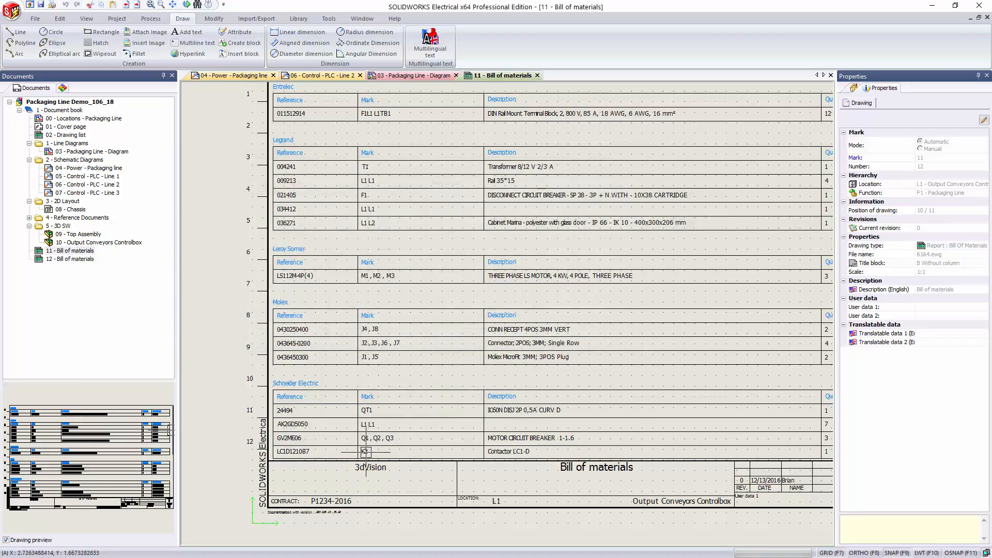
pyautogui.doubleClick(90, 260)
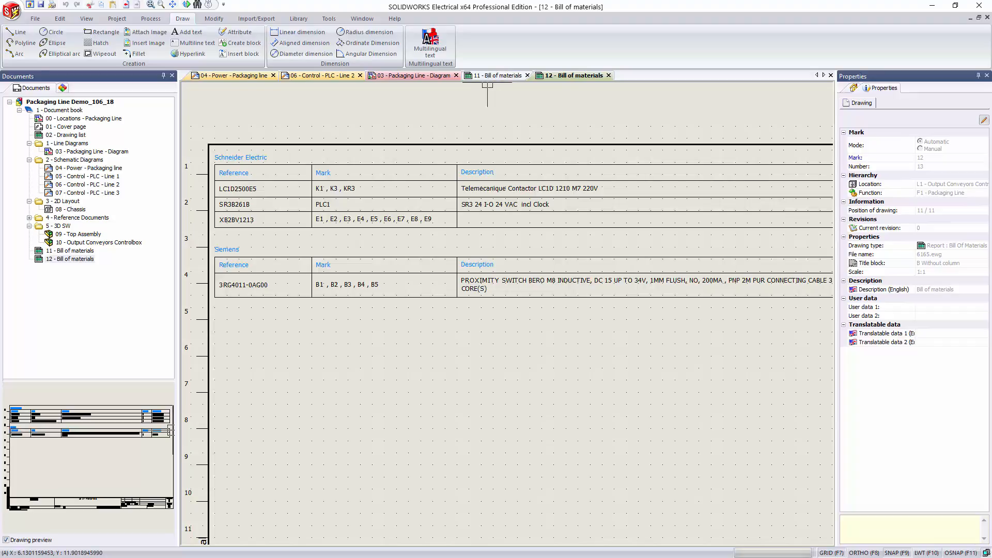
# Step: From drawing 04 - Power - Packaging line, start the project data replacement wizard with only manufacturer parts selected as the data to update
pyautogui.click(313, 78)
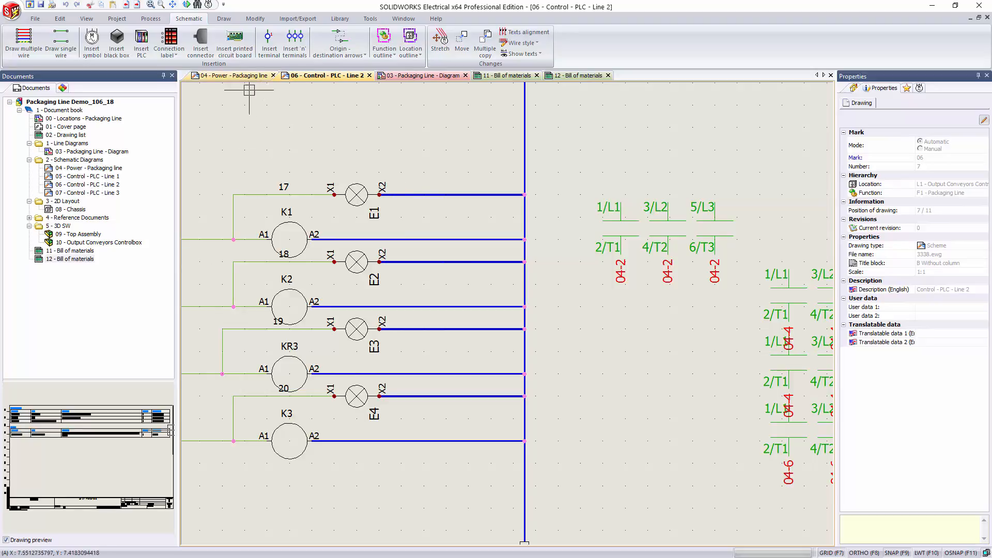
pyautogui.click(215, 78)
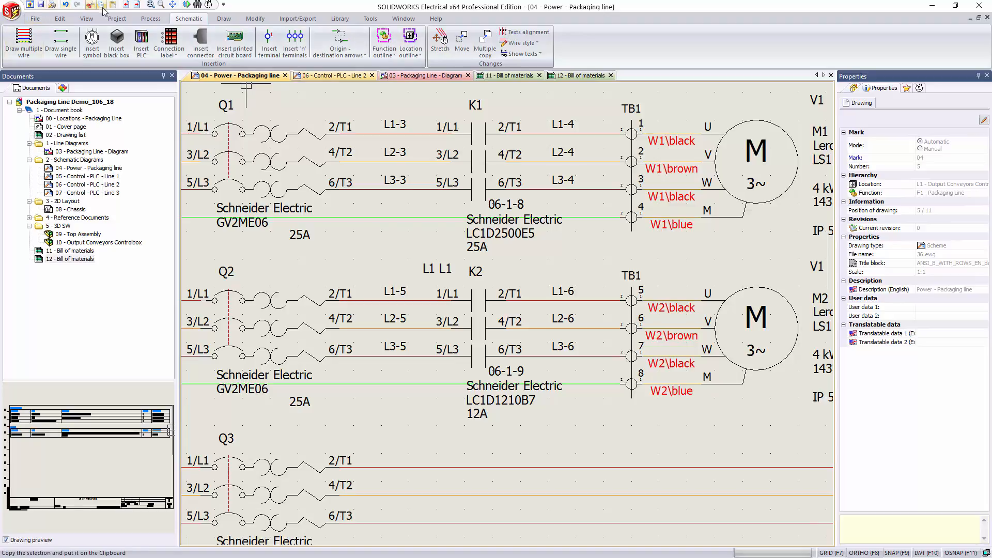
pyautogui.click(151, 20)
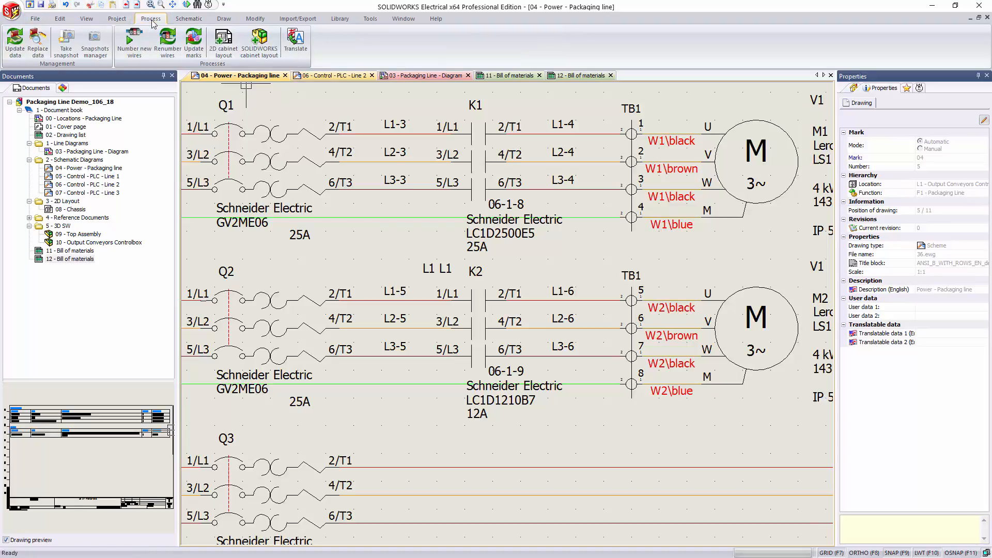
pyautogui.click(43, 55)
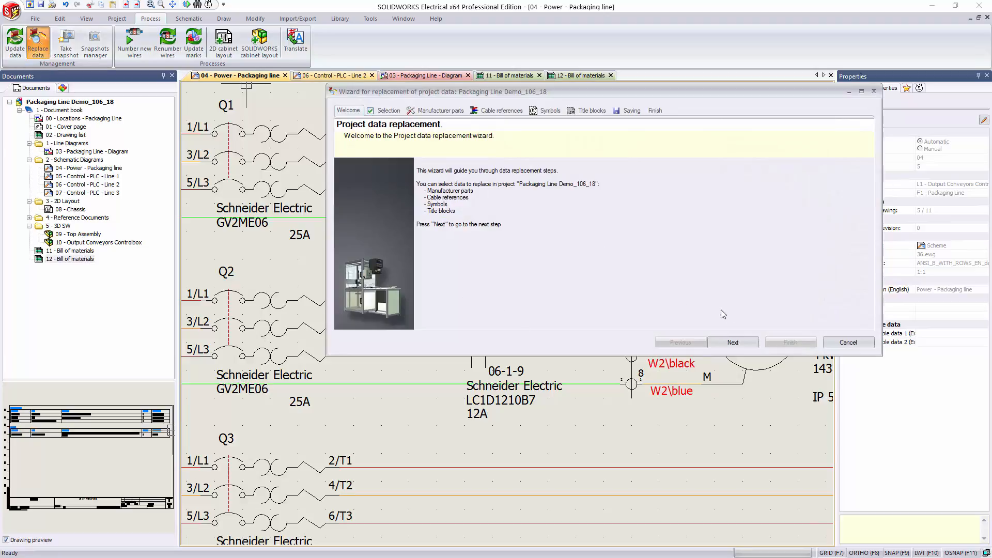
pyautogui.click(744, 342)
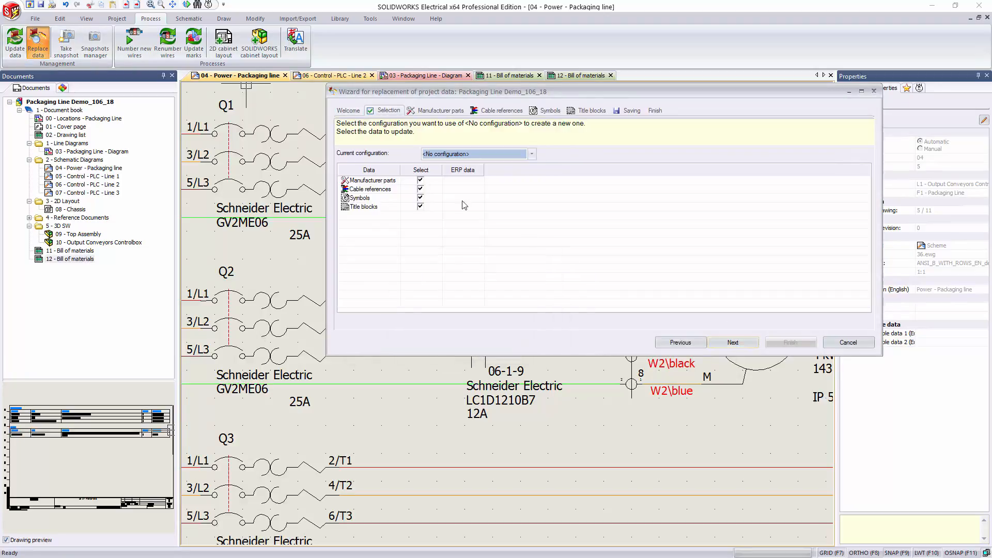
pyautogui.click(420, 207)
pyautogui.click(420, 197)
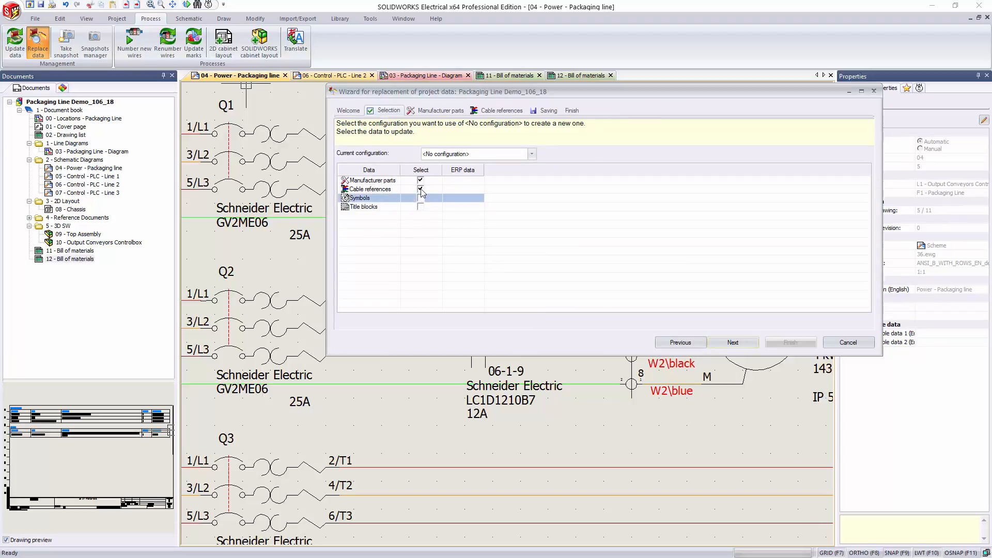
pyautogui.click(420, 189)
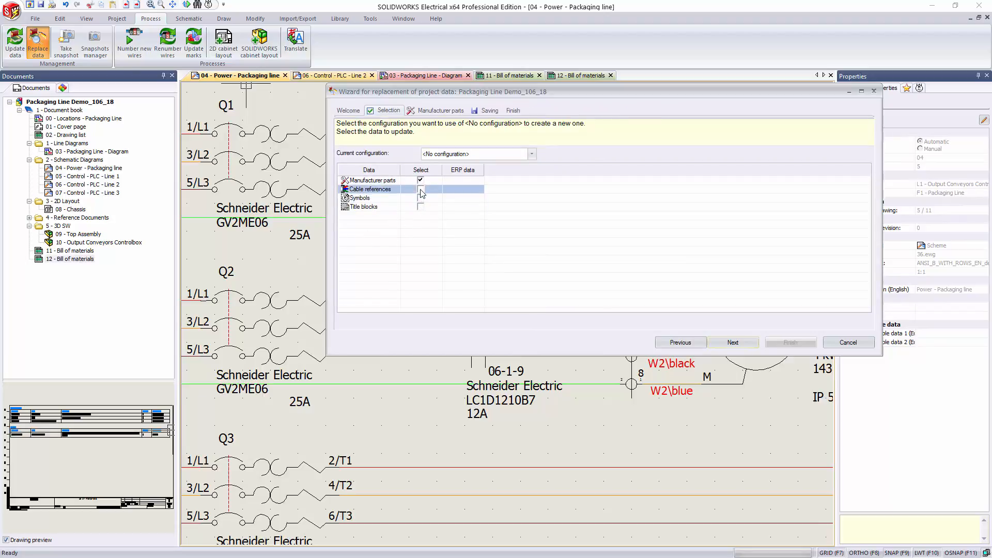
pyautogui.click(744, 341)
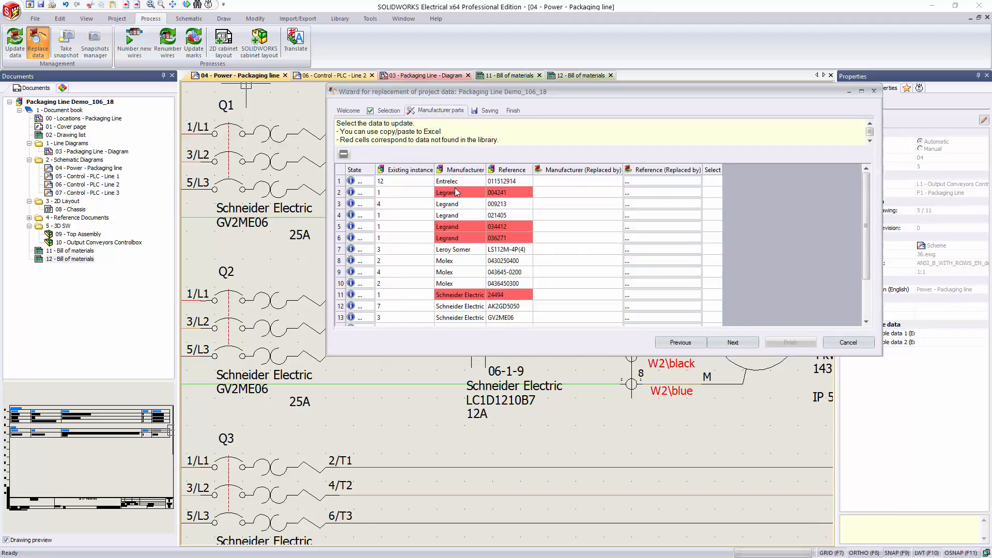
# Step: Set Schneider Electric LC1D1210B7 as the replacement for part LC1D2500E5, filtering the part selection by reference LC1D
pyautogui.scroll(-2, 457, 191)
pyautogui.scroll(2, 460, 300)
pyautogui.scroll(-2, 516, 219)
pyautogui.scroll(2, 516, 218)
pyautogui.scroll(-2, 516, 218)
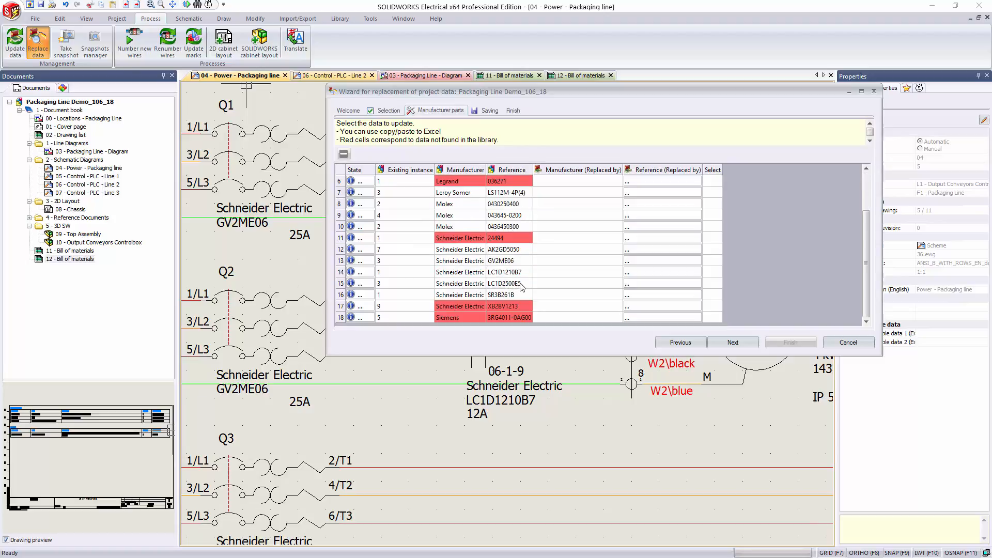
pyautogui.click(510, 284)
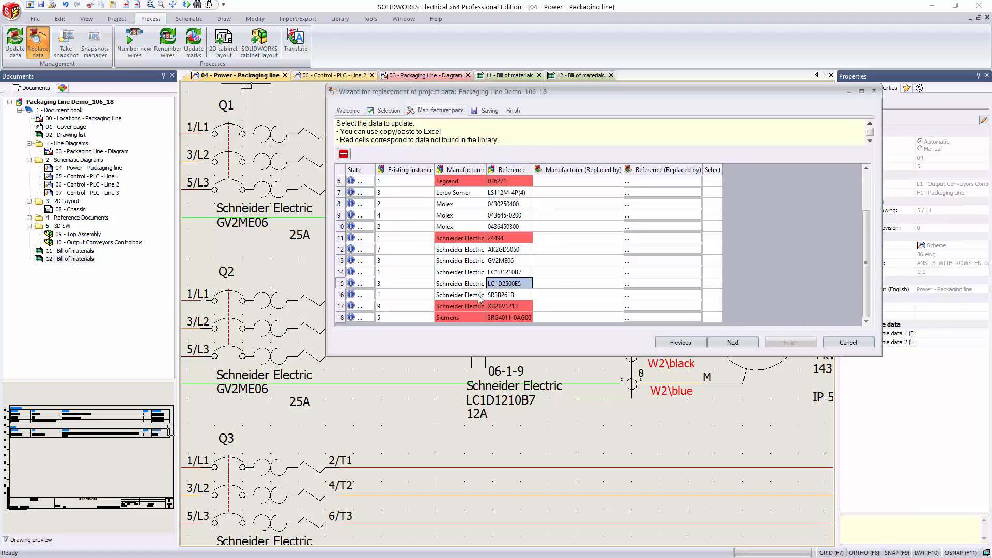
pyautogui.click(639, 283)
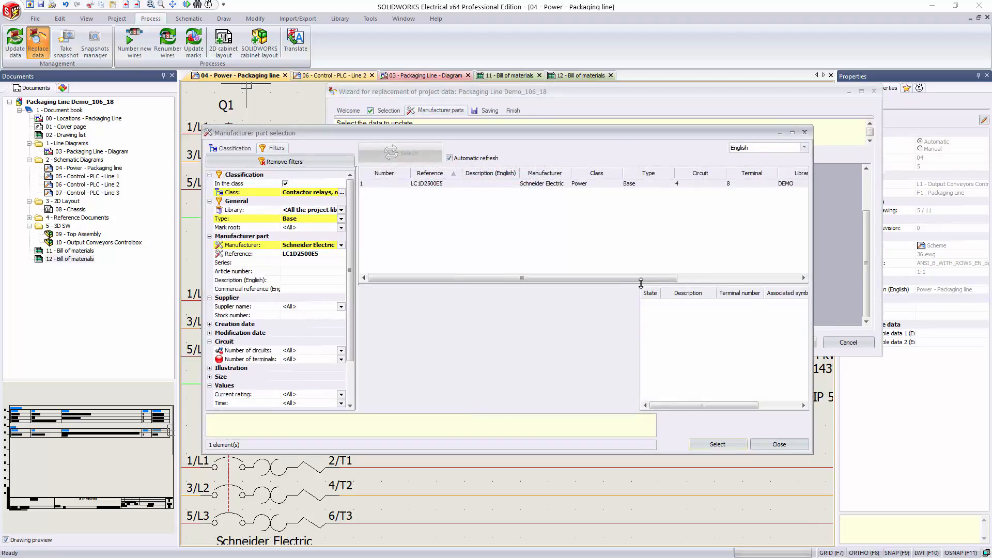
pyautogui.click(337, 255)
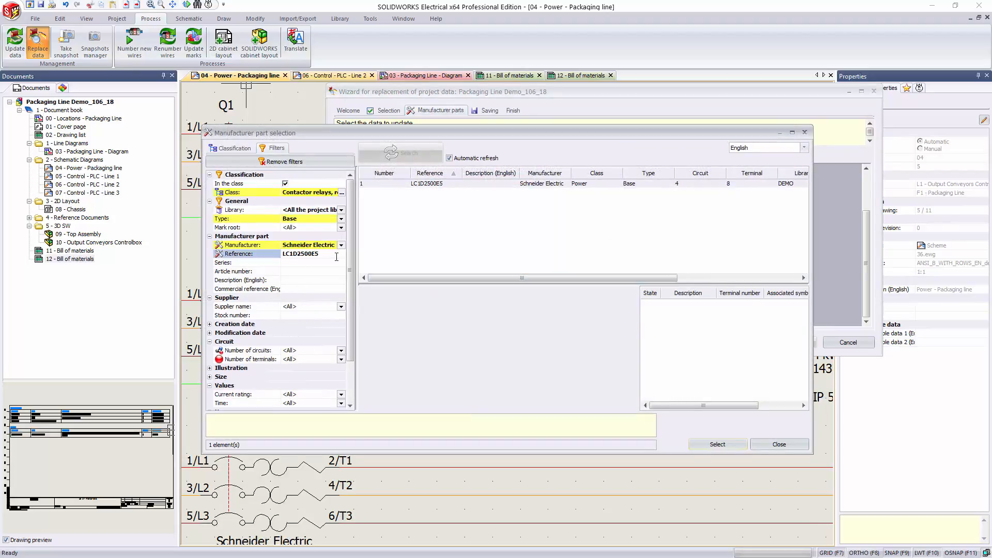
pyautogui.press('Return')
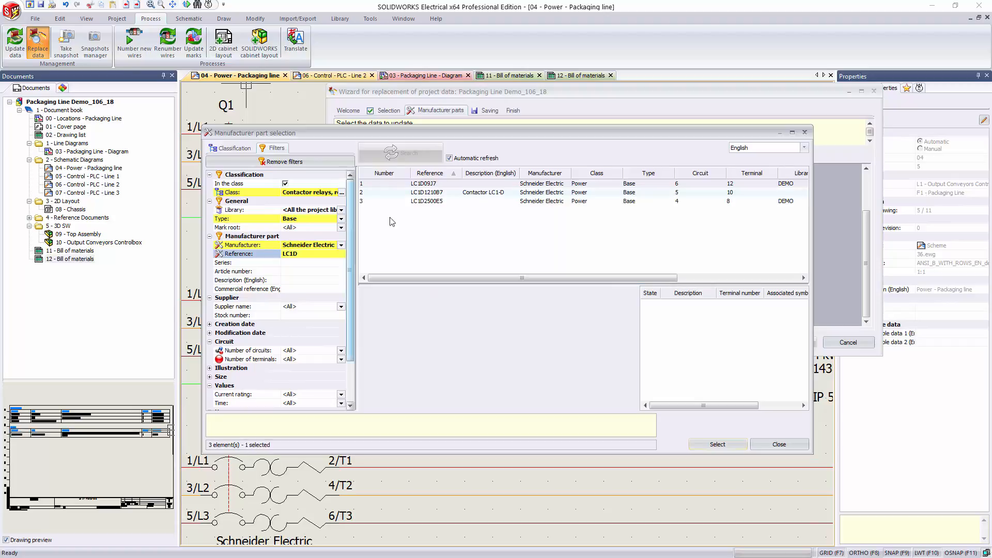
pyautogui.click(448, 194)
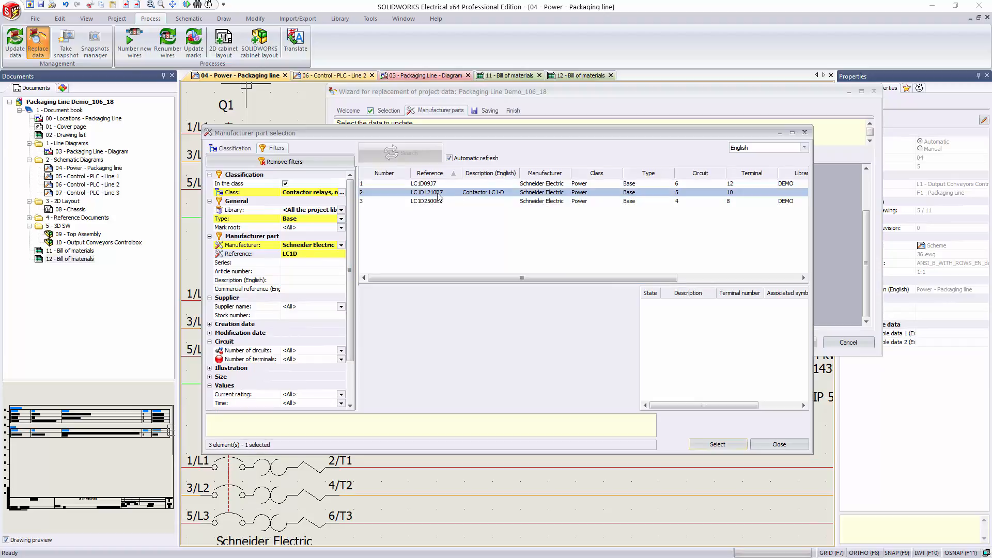
pyautogui.click(717, 444)
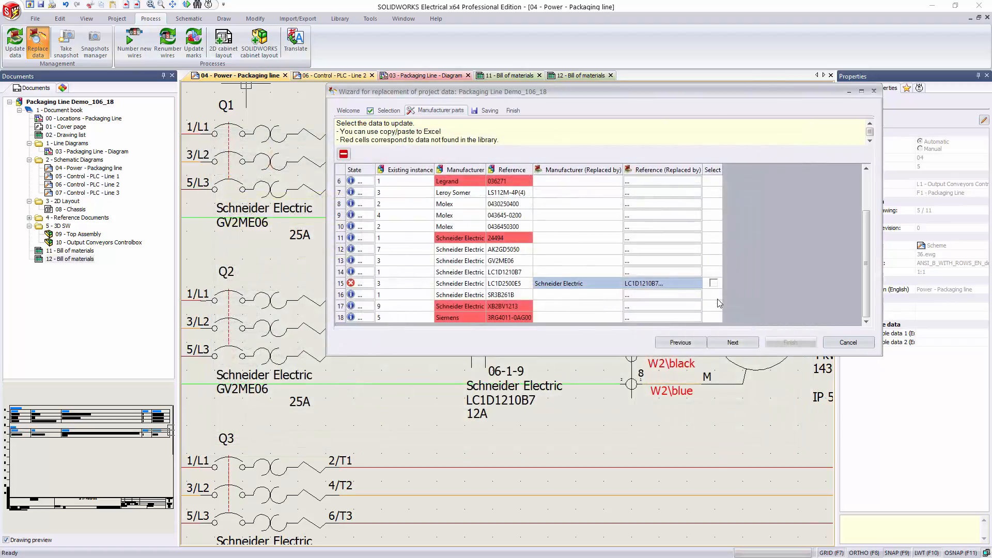
# Step: Include the LC1D2500E5 row in the replacement and review its data incompatibility report
pyautogui.click(714, 283)
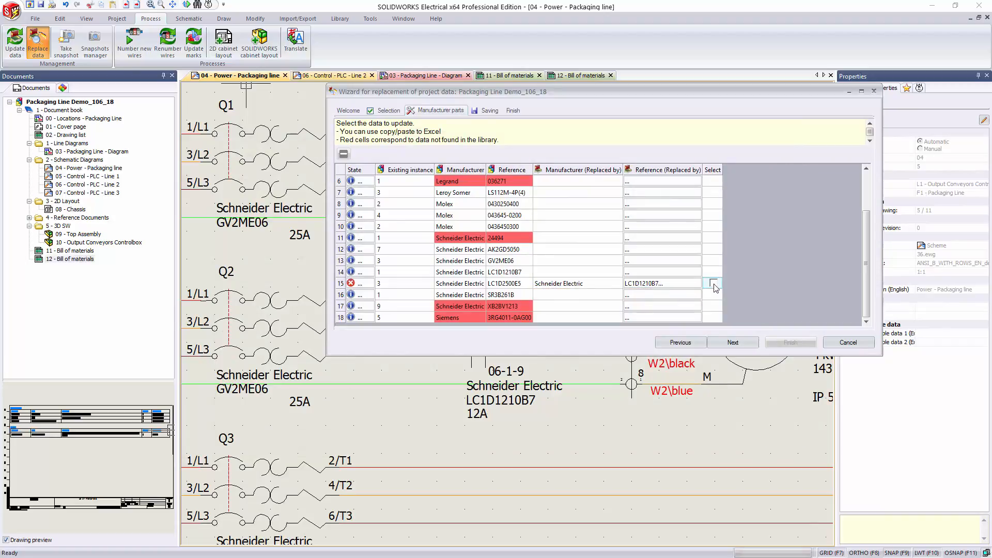
pyautogui.click(713, 283)
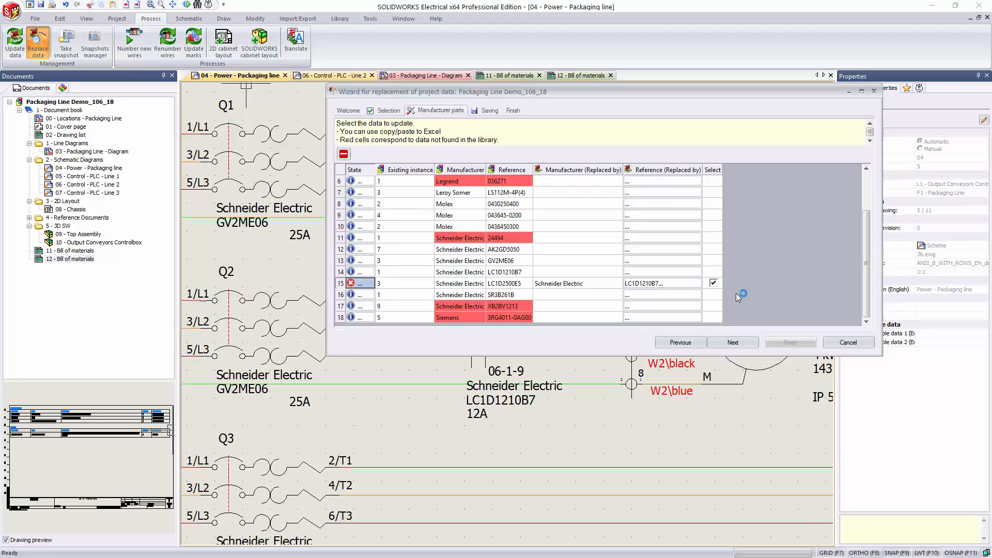
pyautogui.click(362, 284)
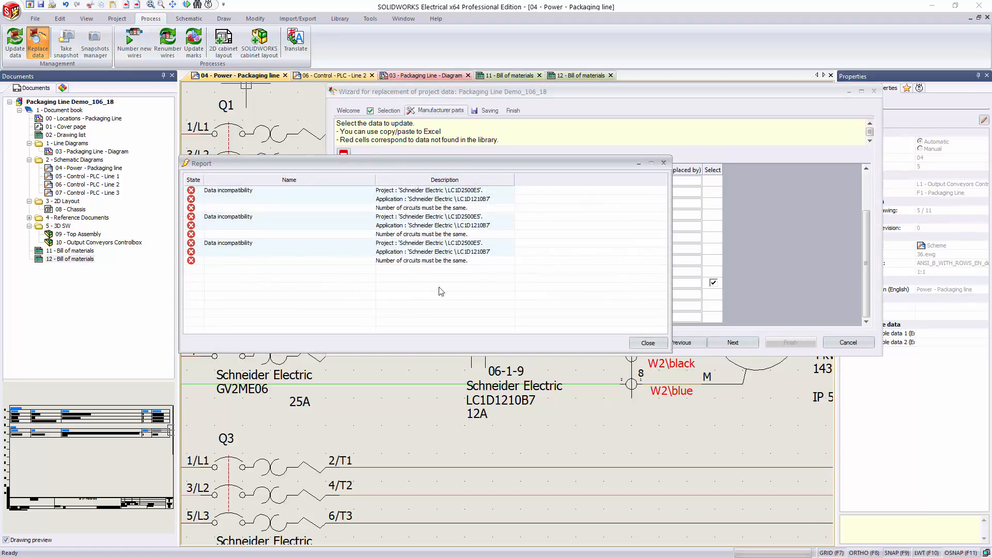
pyautogui.click(647, 343)
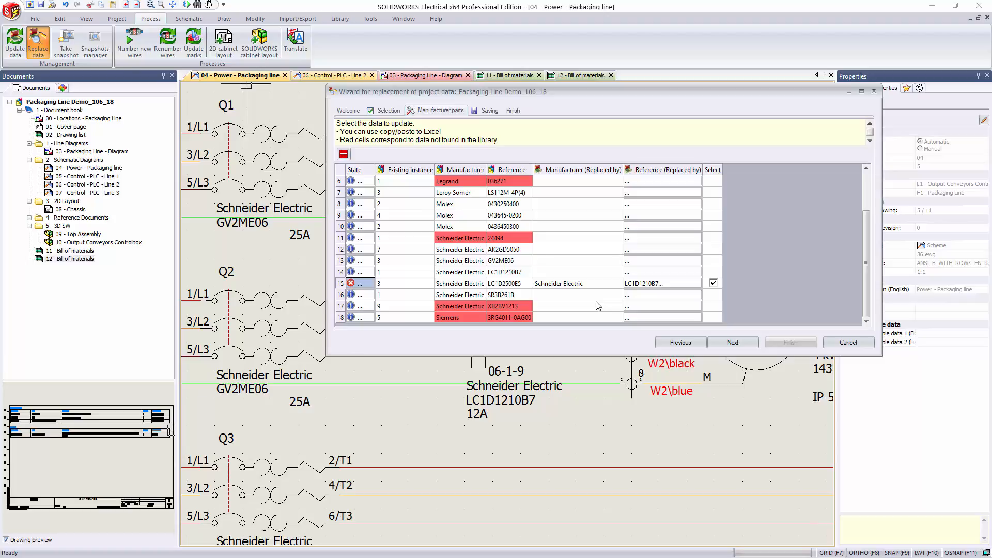
# Step: Run the project data replacement without saving the settings as a configuration
pyautogui.click(727, 346)
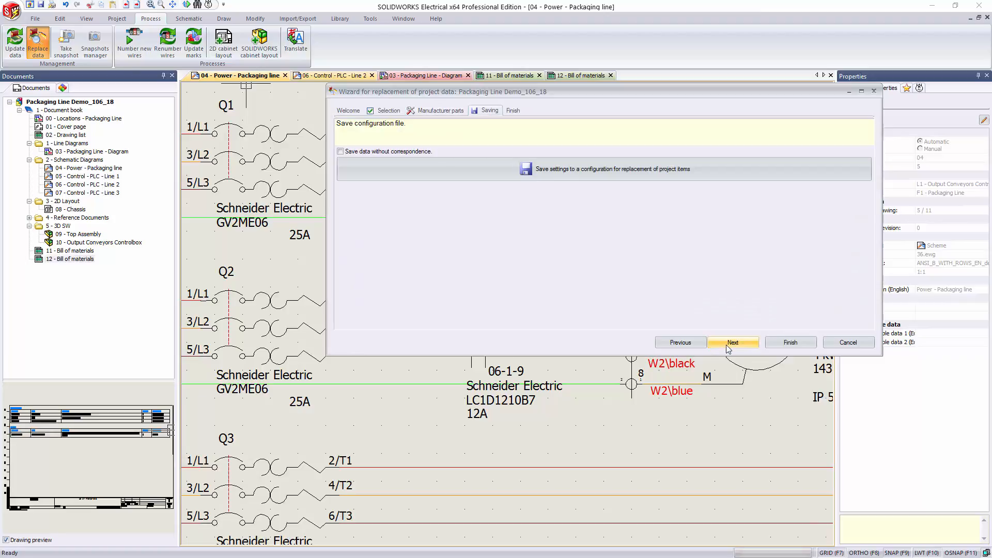
pyautogui.click(735, 341)
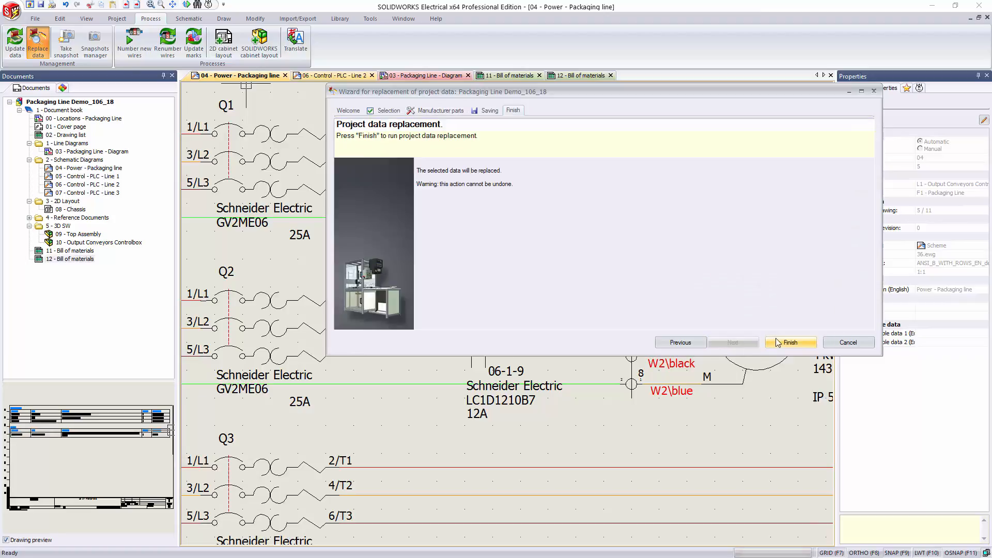
pyautogui.click(789, 343)
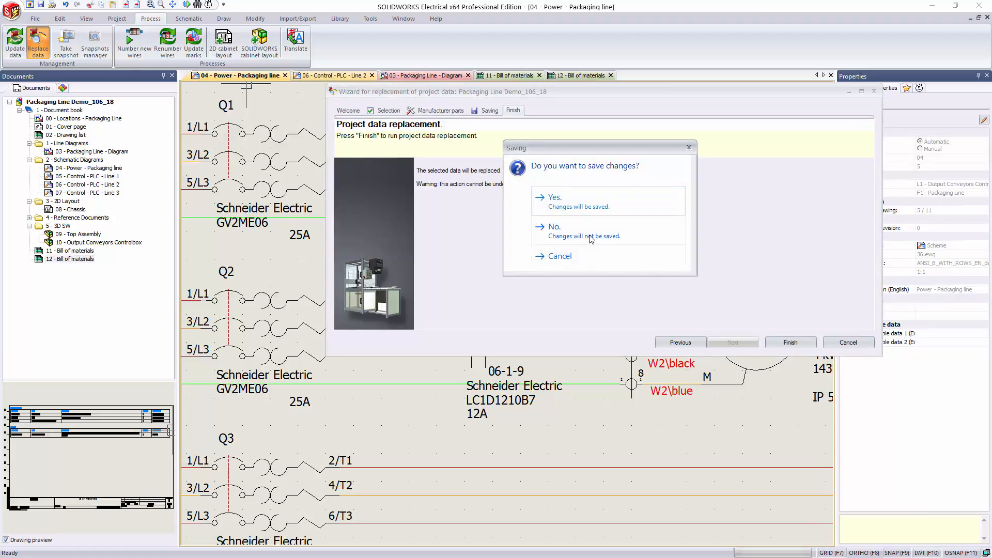
pyautogui.click(573, 232)
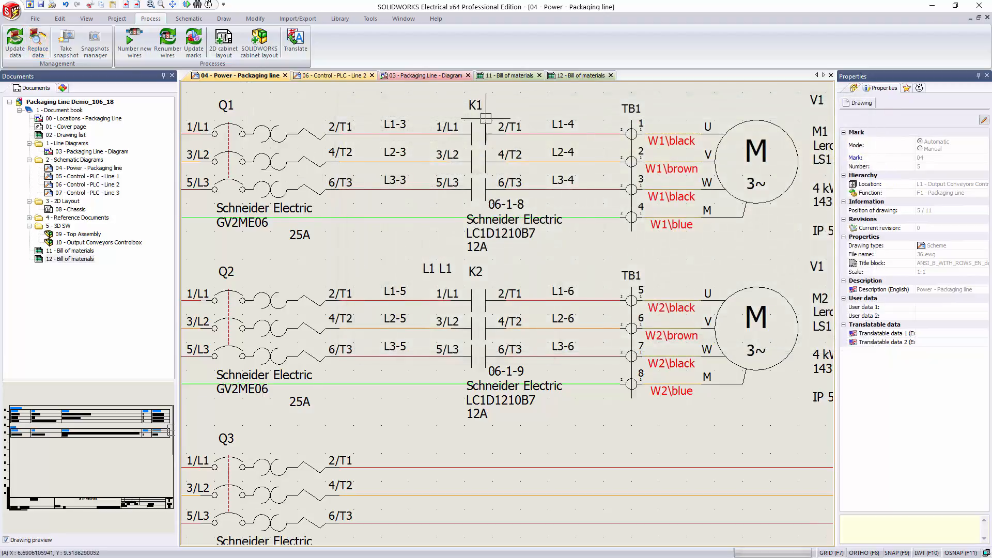
# Step: Check the contactors' references and ratings on drawing 04, their contact cross-references on drawing 06, and their parts on the 03 - Packaging Line - Diagram
pyautogui.scroll(-1, 479, 95)
pyautogui.scroll(2, 476, 108)
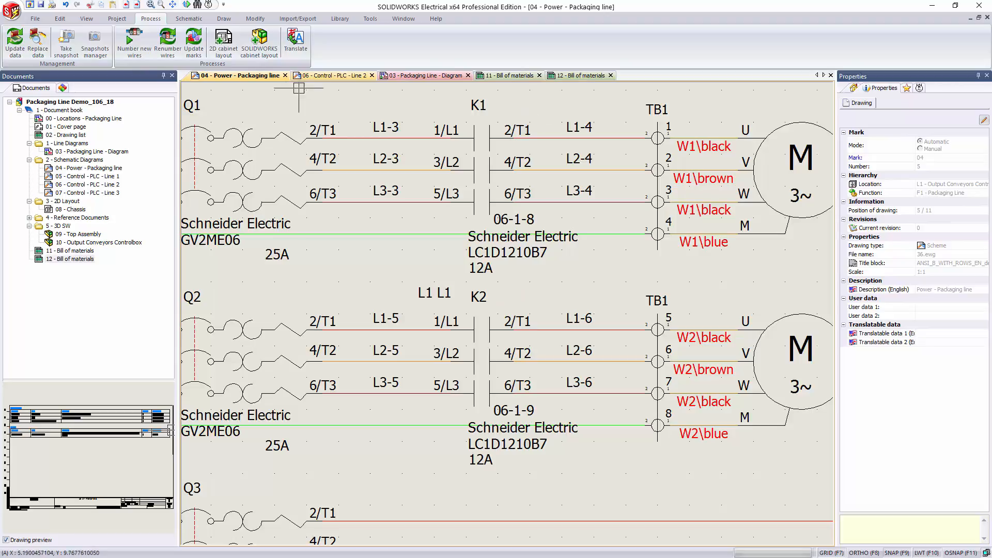
pyautogui.click(345, 75)
pyautogui.scroll(-4, 359, 222)
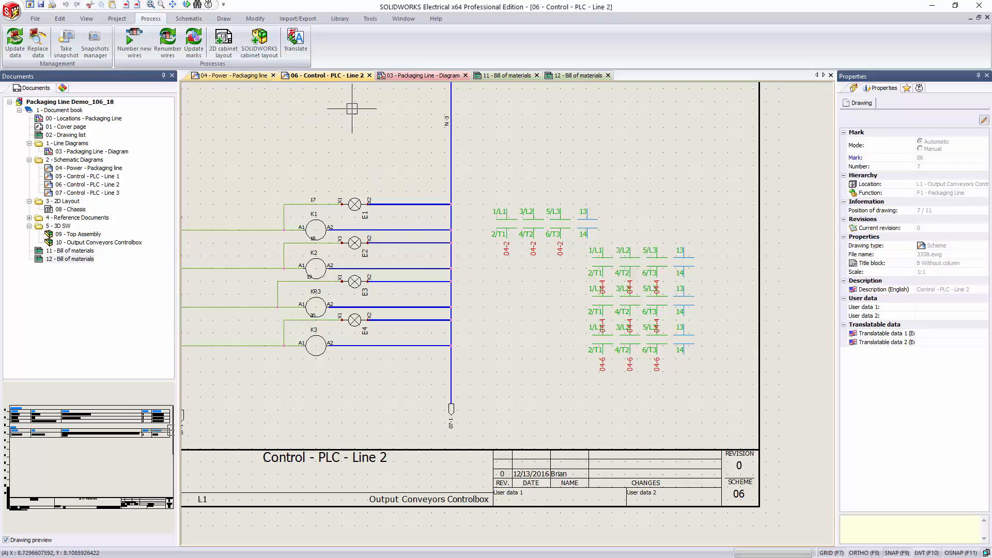
pyautogui.click(422, 76)
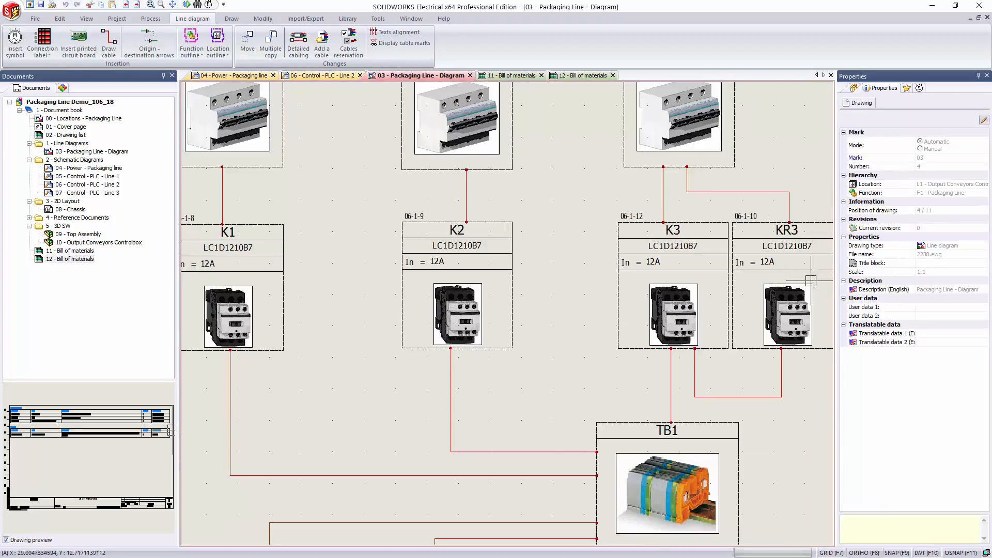
# Step: Update the report drawings again and display the 11 - Bill of materials report
pyautogui.rightClick(83, 251)
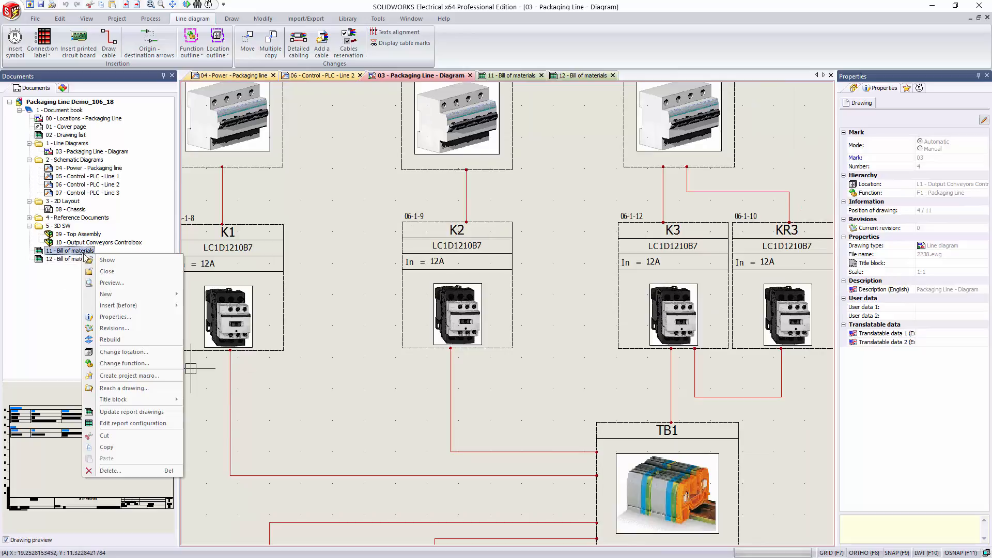
pyautogui.click(133, 412)
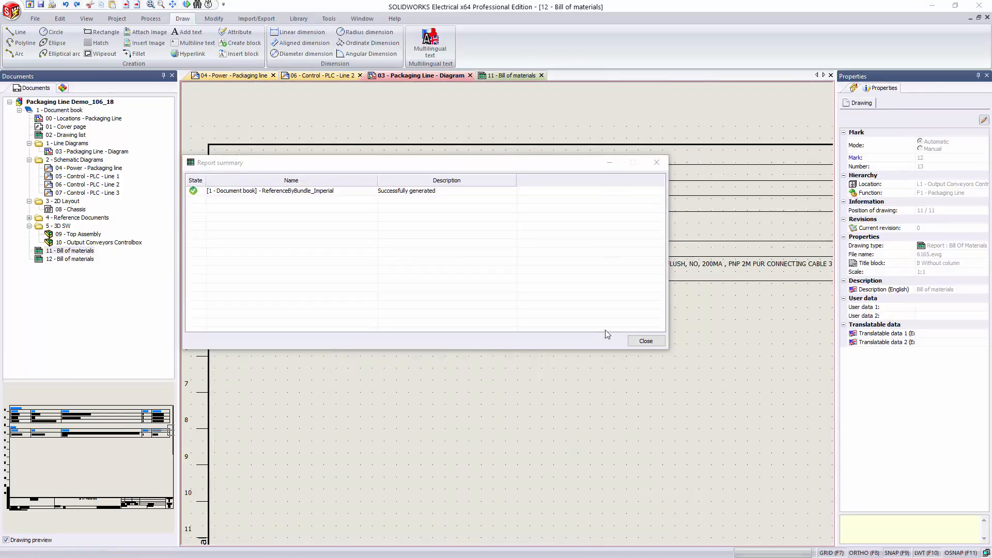
pyautogui.click(646, 341)
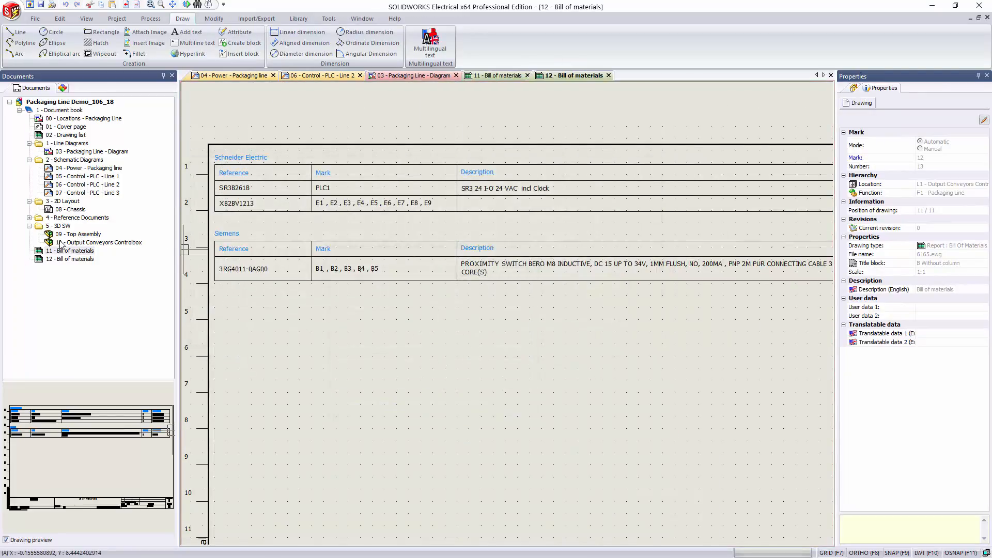
pyautogui.click(496, 76)
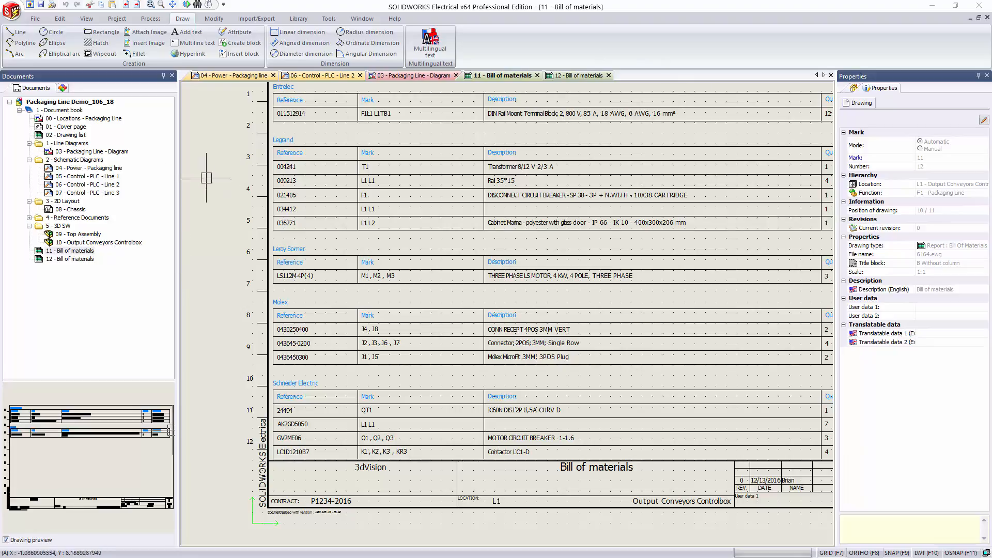
# Step: Insert the 2U Chassis Internal Wiring project macro into the 2 - Schematic Diagrams folder, keeping the default paste options
pyautogui.rightClick(74, 160)
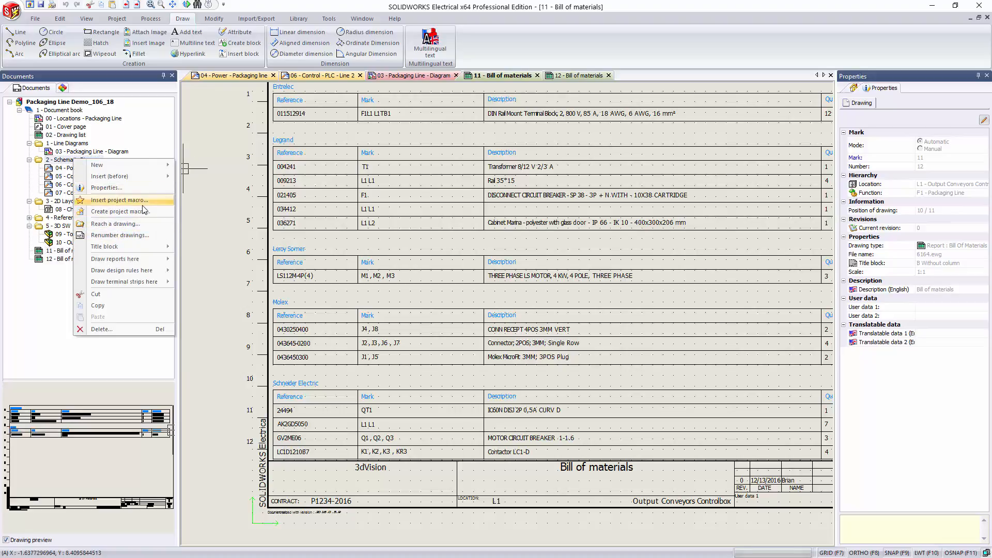
pyautogui.click(142, 201)
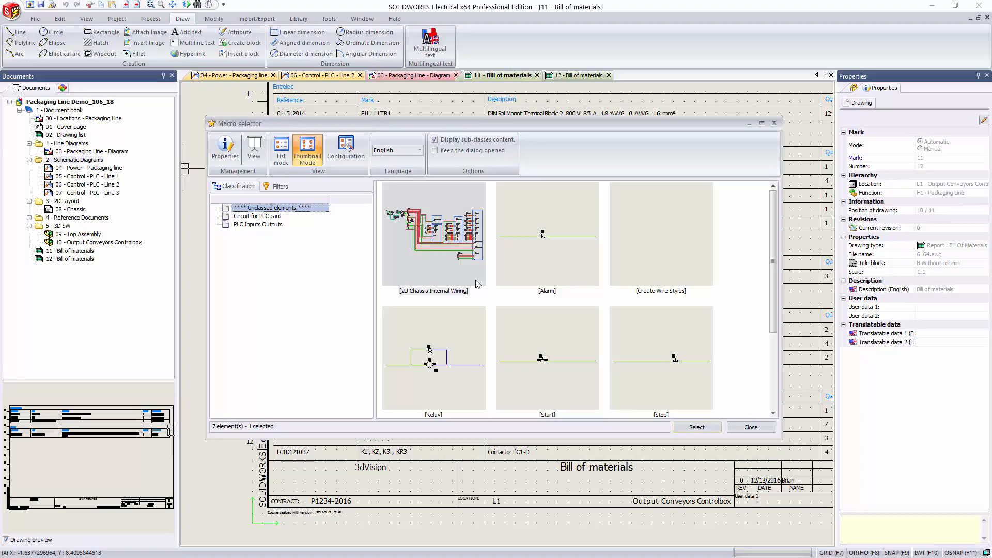
pyautogui.click(426, 279)
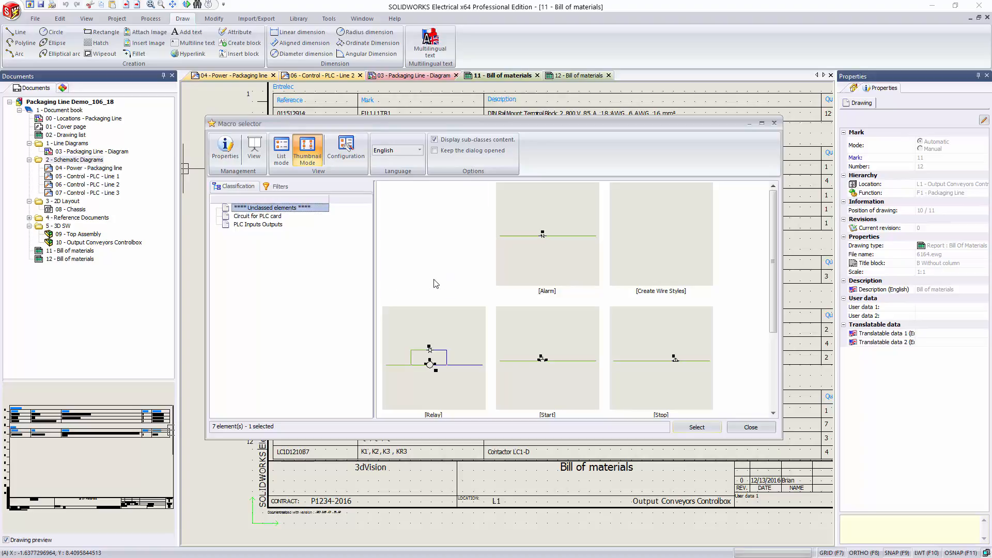
pyautogui.click(706, 429)
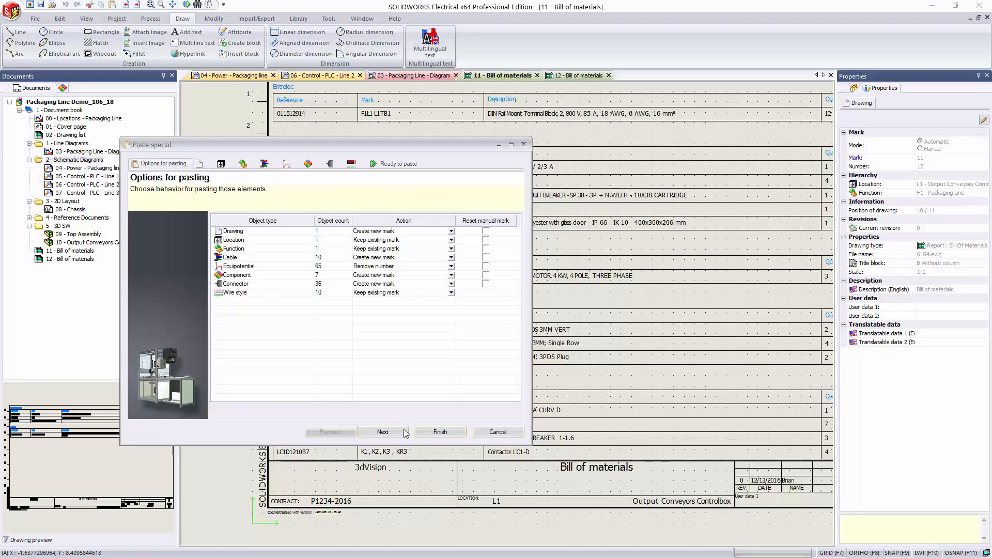
pyautogui.click(449, 432)
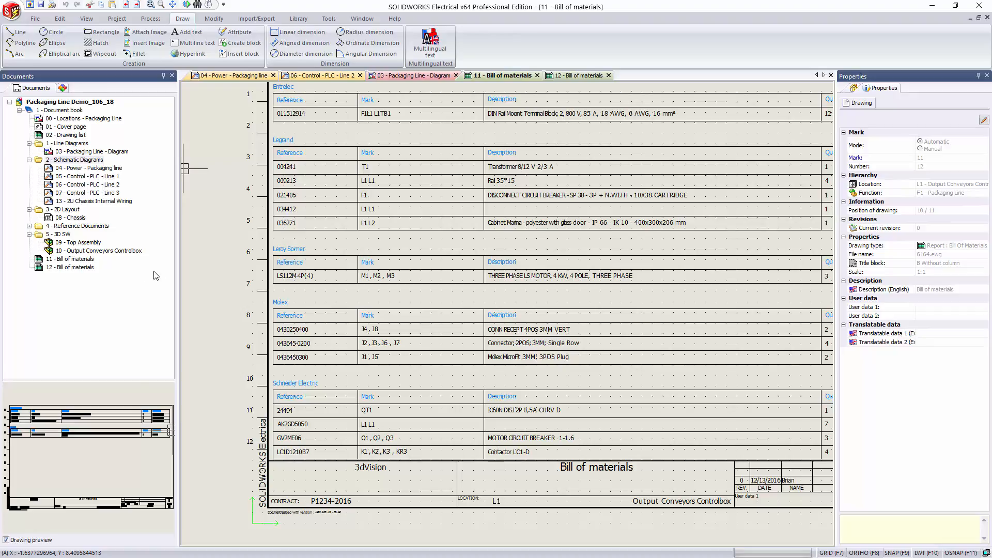
# Step: Open the 13 - 2U Chassis Internal Wiring drawing and replace its title block with the D size no columns, no rows (demo) block
pyautogui.click(83, 202)
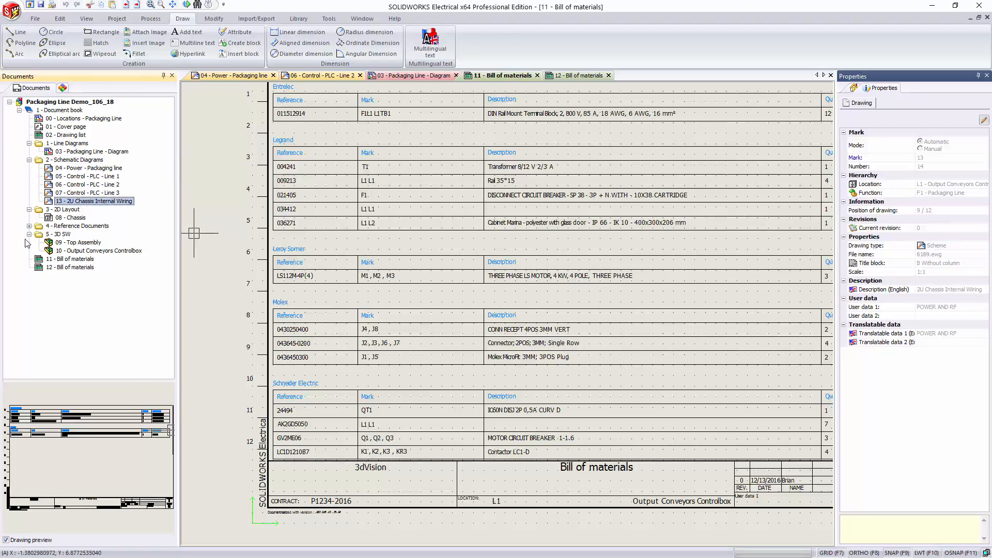
pyautogui.doubleClick(79, 202)
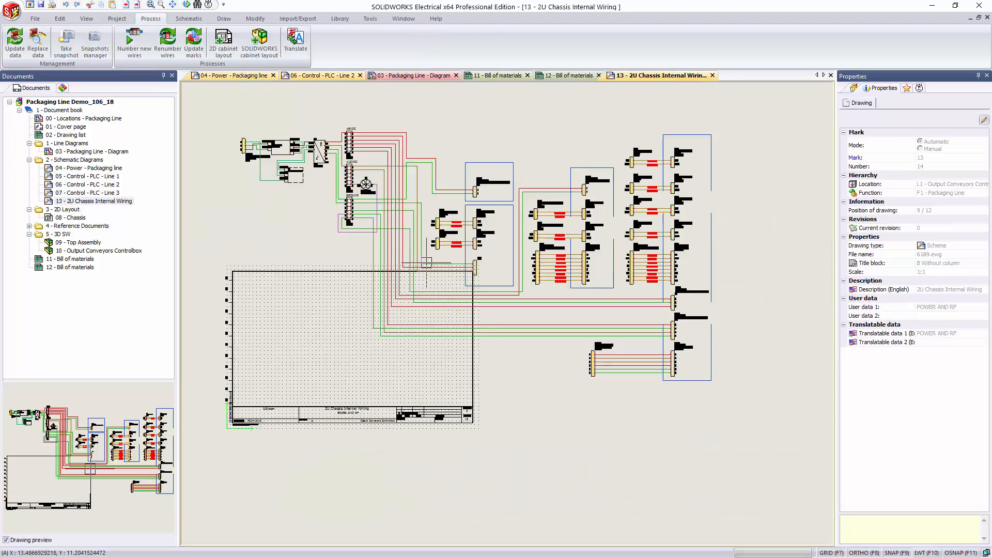
pyautogui.rightClick(85, 201)
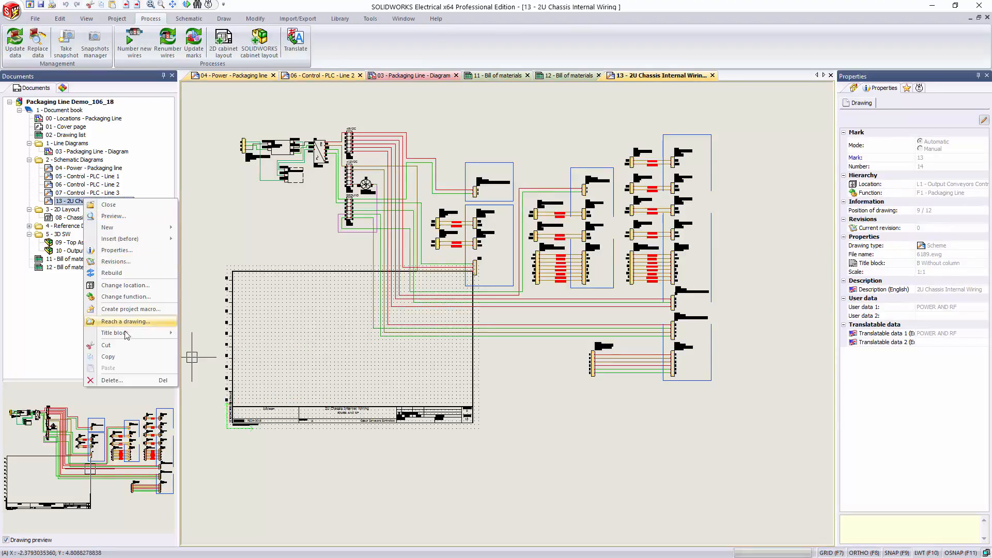
pyautogui.moveTo(135, 333)
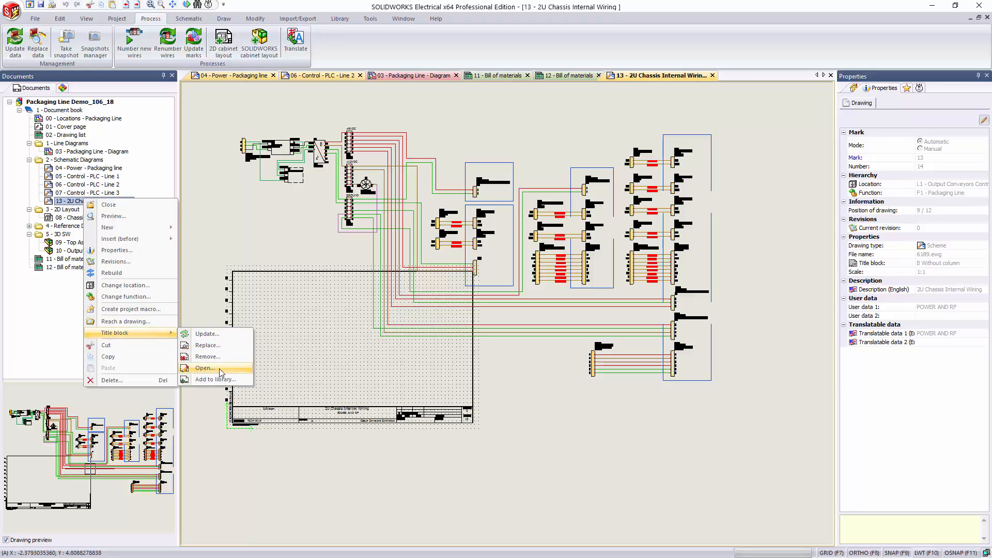
pyautogui.click(214, 345)
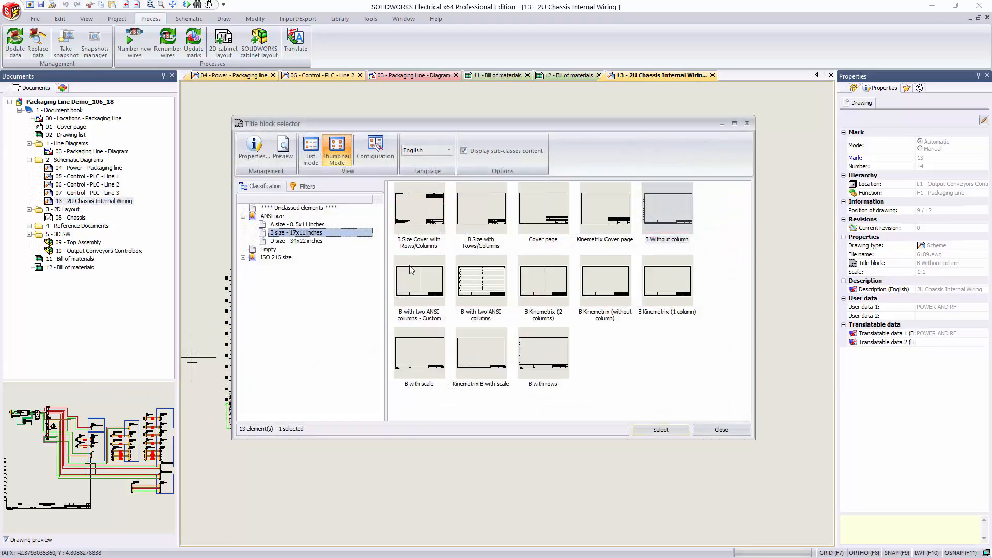
pyautogui.click(310, 241)
pyautogui.doubleClick(416, 217)
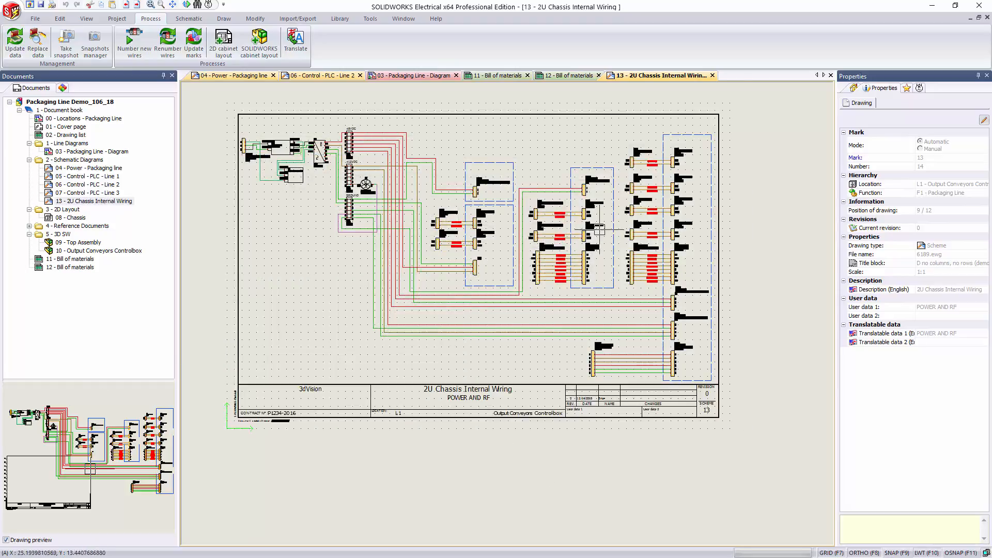
pyautogui.scroll(1, 457, 153)
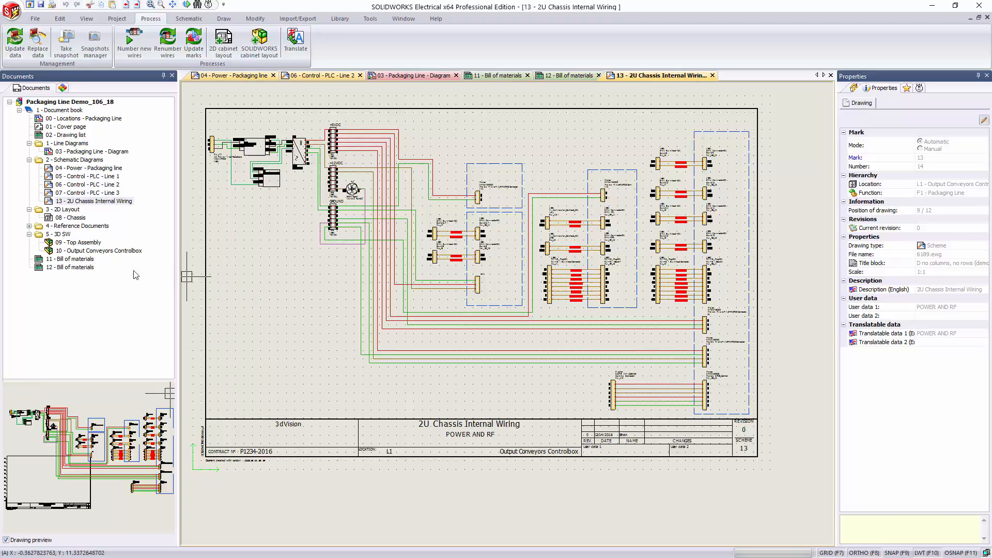
# Step: Move drawing 13 directly after 04 - Power - Packaging line, and check the destination arrow references on 05 - Control - PLC - Line 1
pyautogui.moveTo(79, 202); pyautogui.dragTo(77, 176)
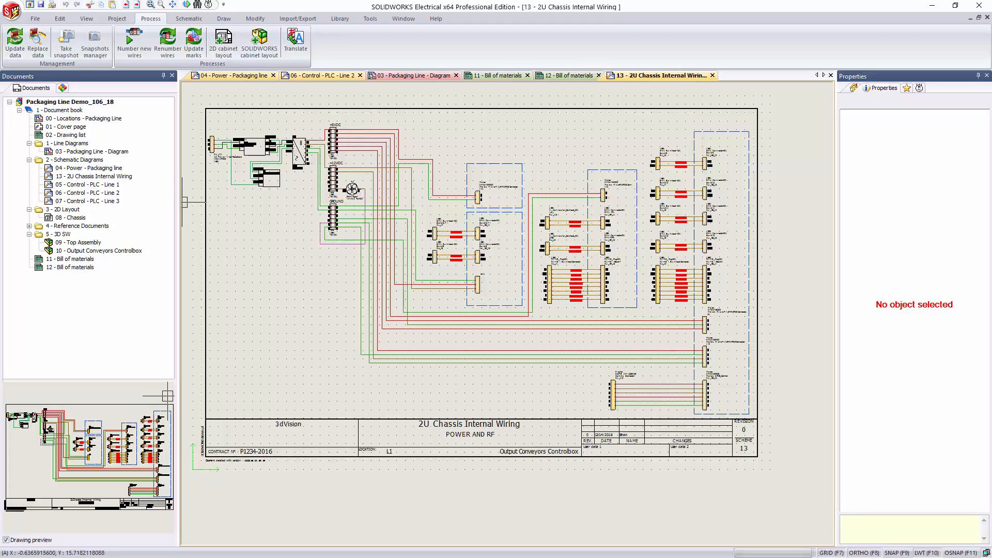
pyautogui.doubleClick(75, 186)
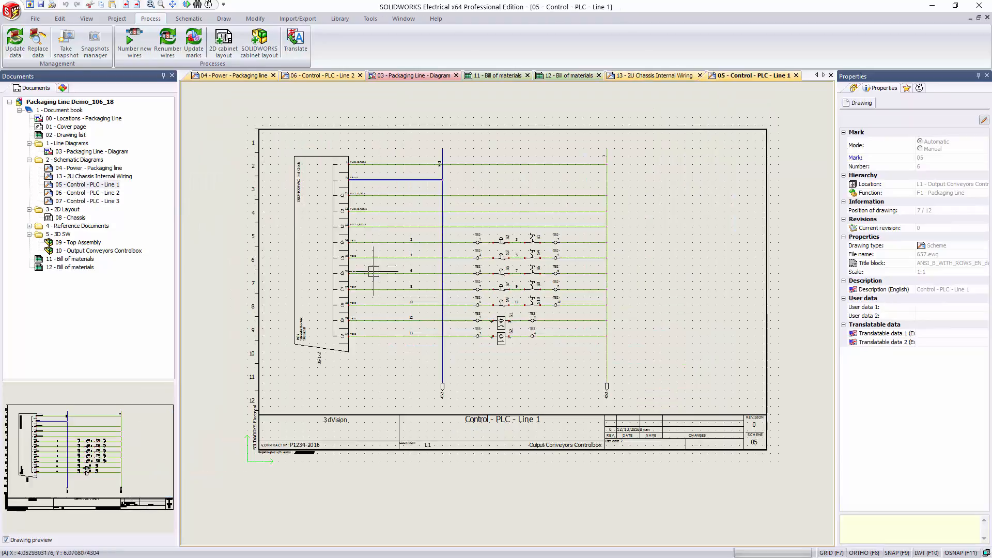
pyautogui.scroll(3, 398, 339)
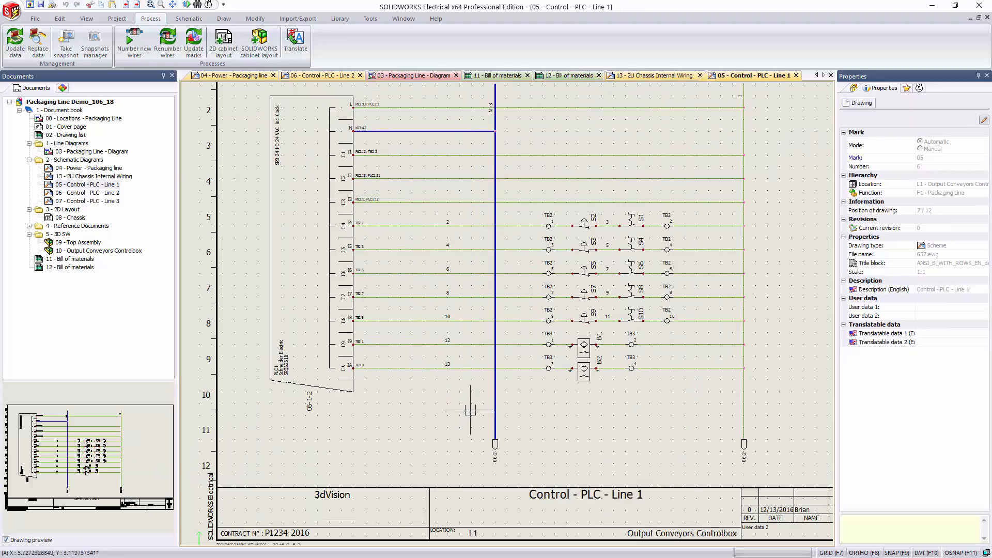
pyautogui.scroll(1, 498, 474)
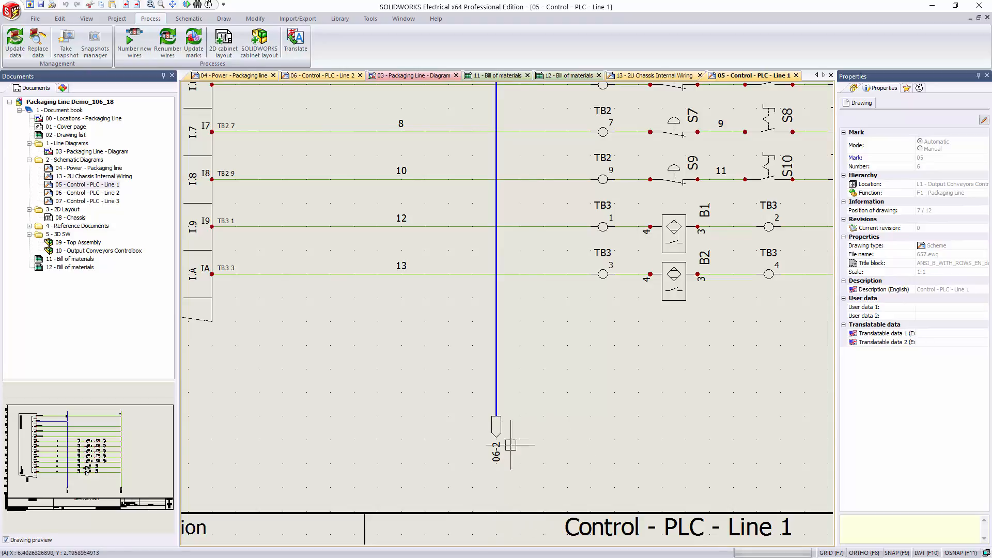
pyautogui.scroll(-3, 354, 429)
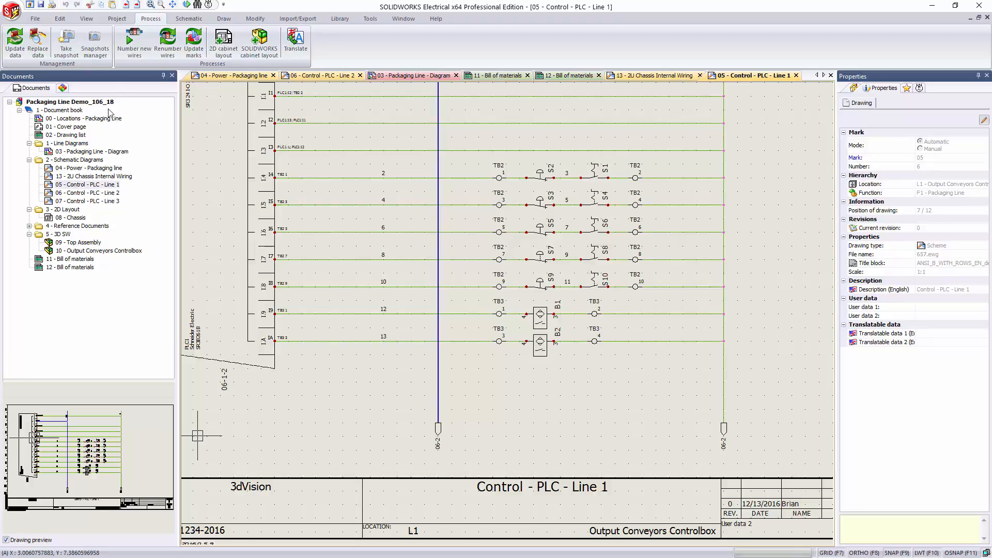
# Step: Renumber all drawings in the document book with start number 2 and step 1
pyautogui.rightClick(70, 111)
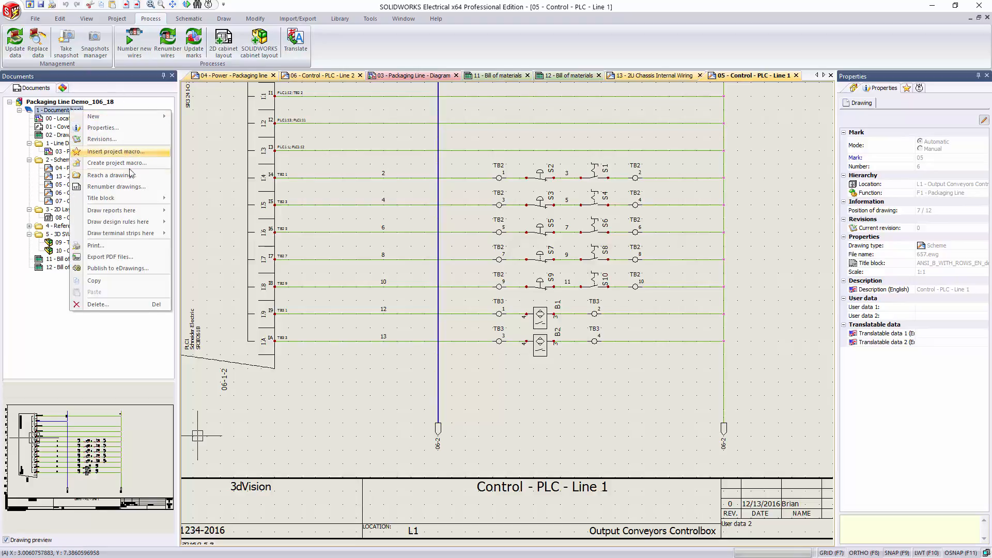
pyautogui.click(149, 188)
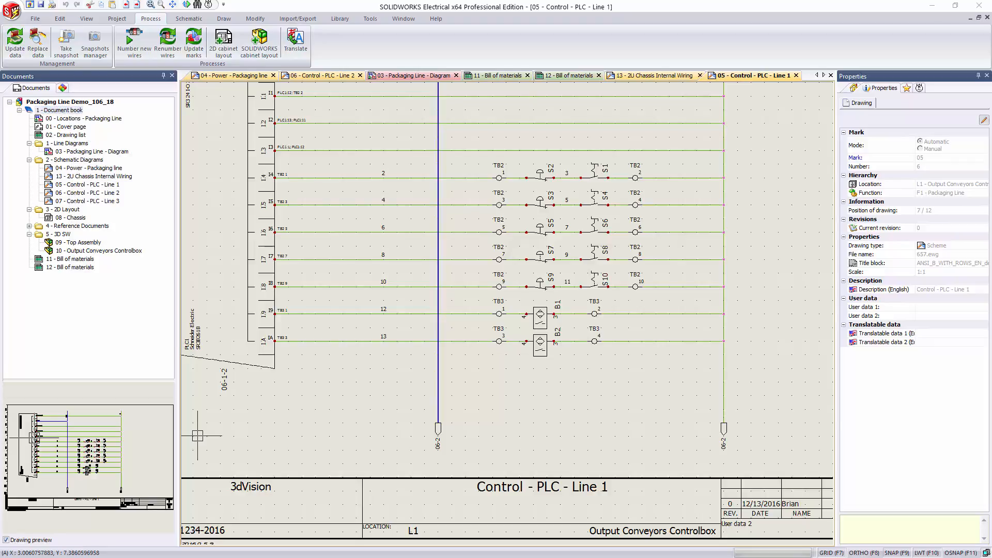
pyautogui.moveTo(0, 208); pyautogui.dragTo(391, 175)
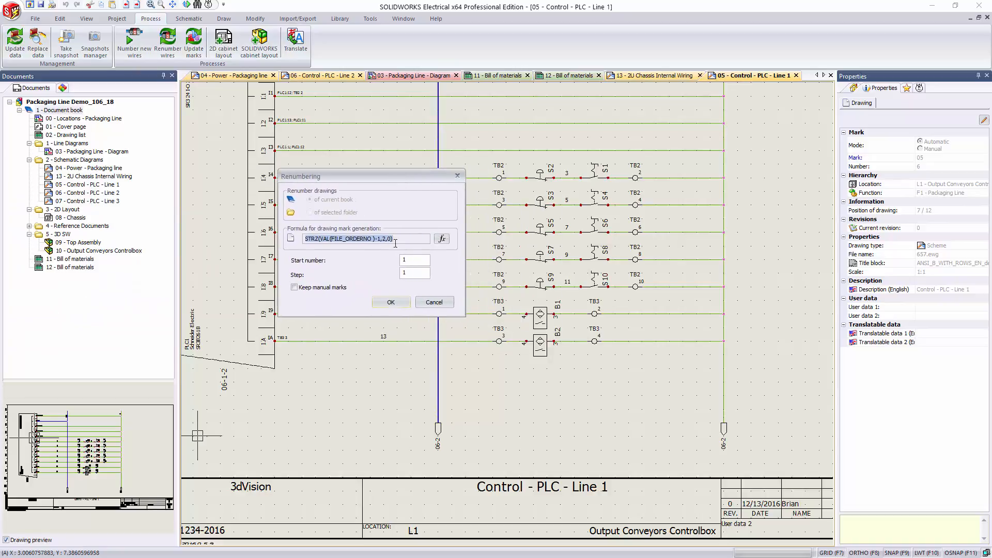
pyautogui.click(415, 259)
pyautogui.write('2')
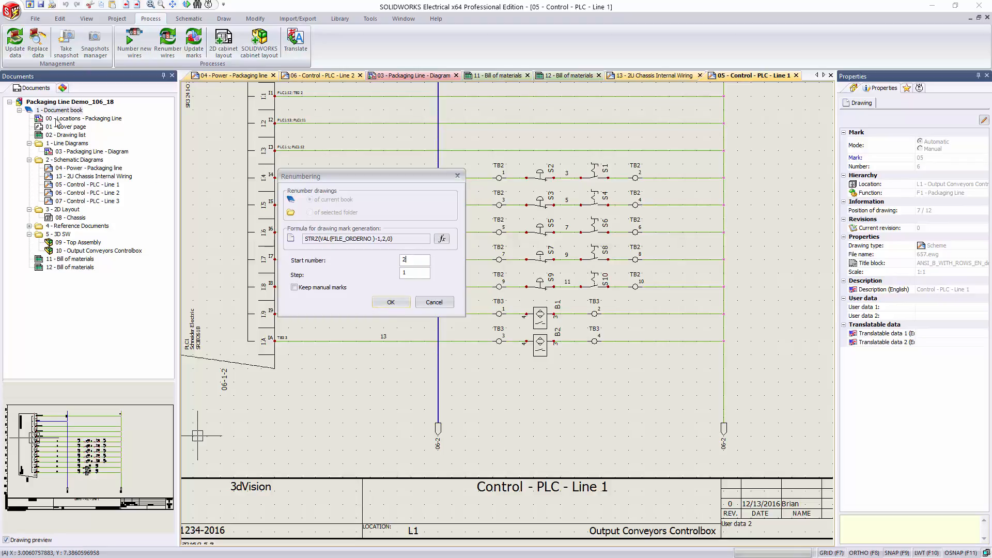
pyautogui.click(391, 302)
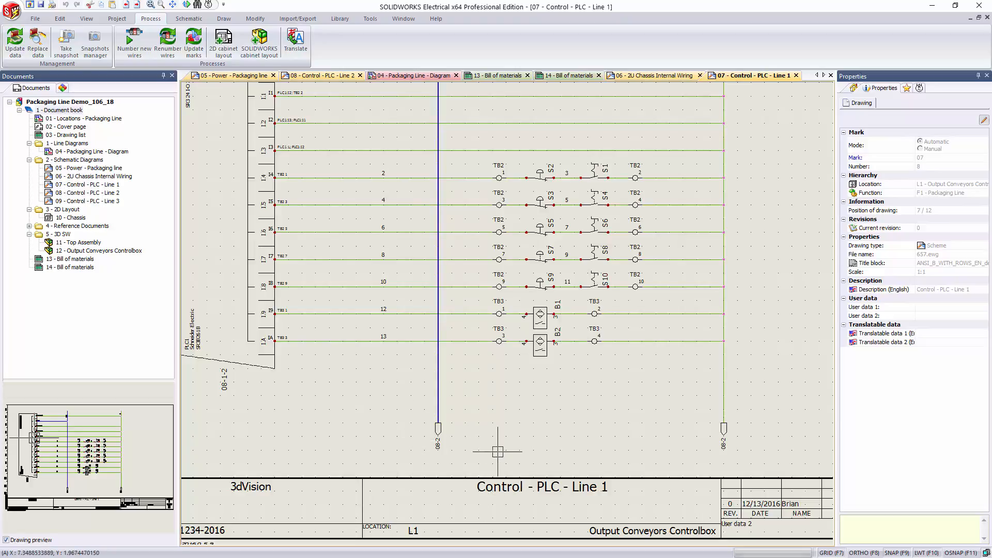
# Step: Check the cross-references after renumbering on the Control - PLC - Line 1, Control - PLC - Line 2 and Power - Packaging line drawings
pyautogui.scroll(5, 443, 441)
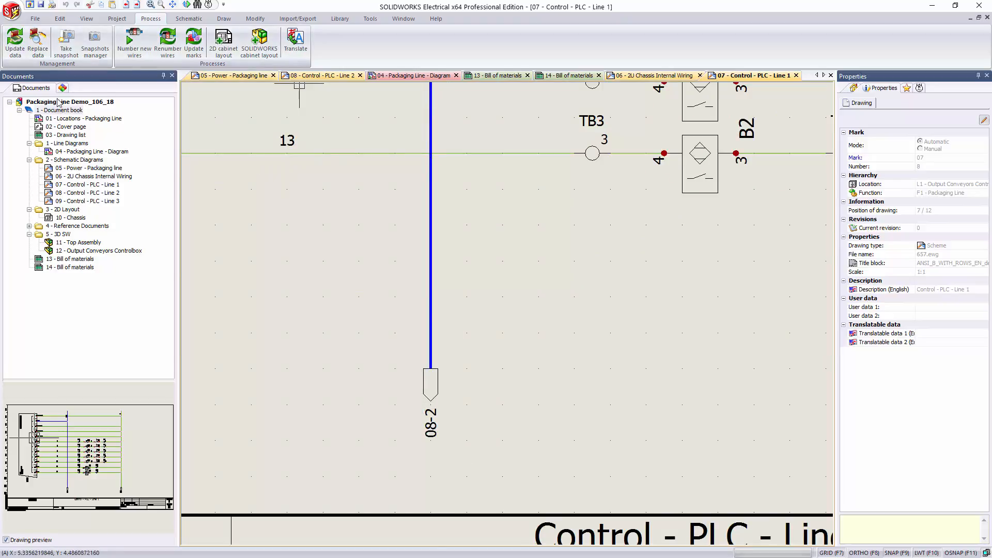
pyautogui.doubleClick(79, 194)
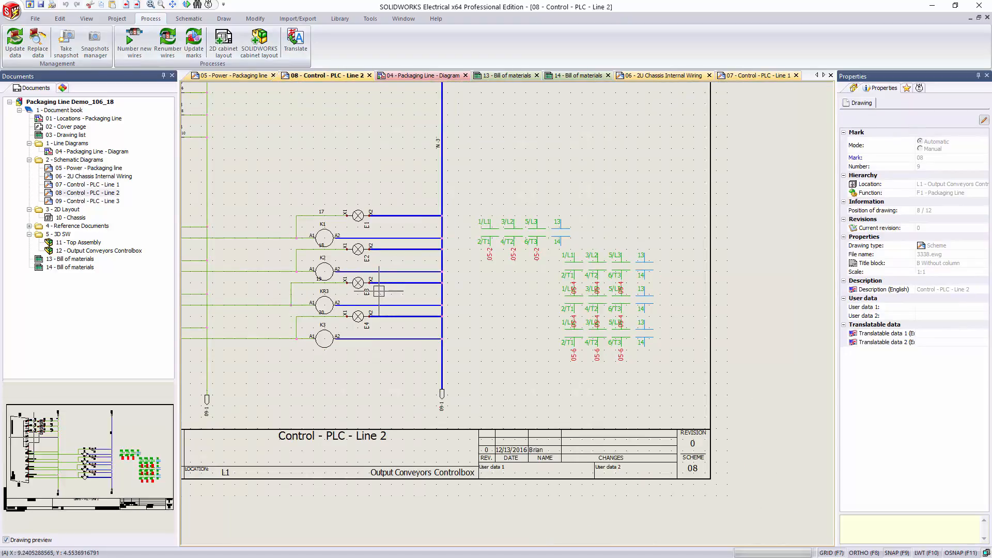
pyautogui.scroll(2, 380, 319)
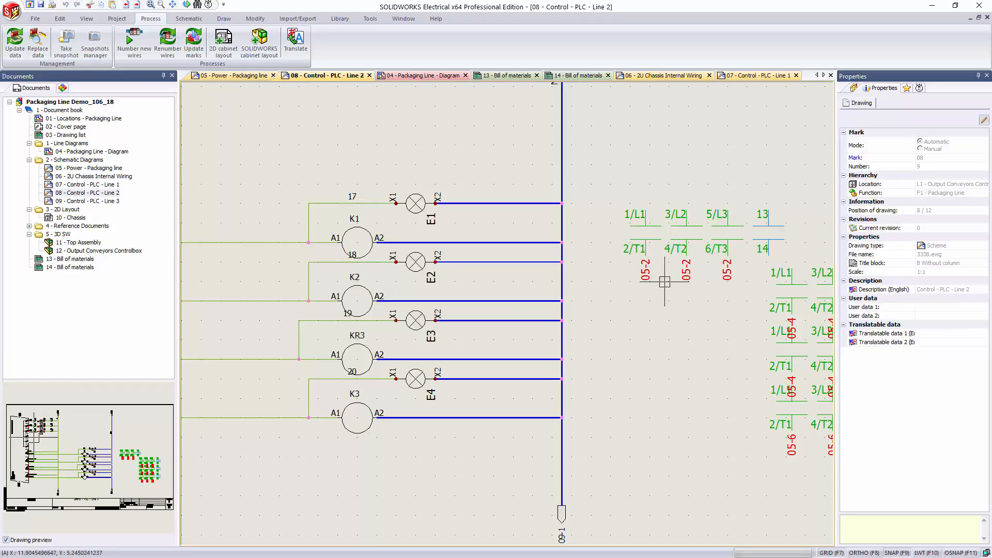
pyautogui.rightClick(82, 168)
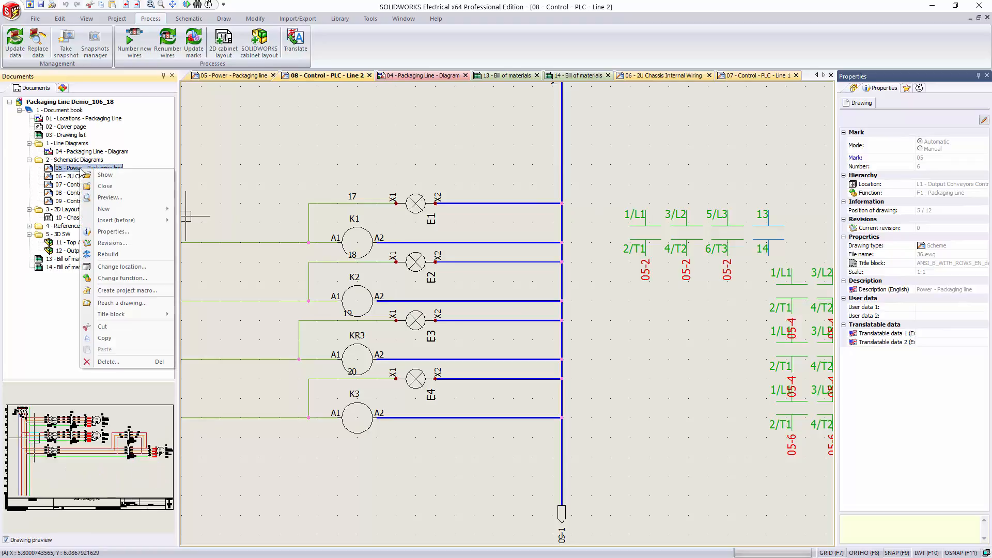
pyautogui.doubleClick(66, 170)
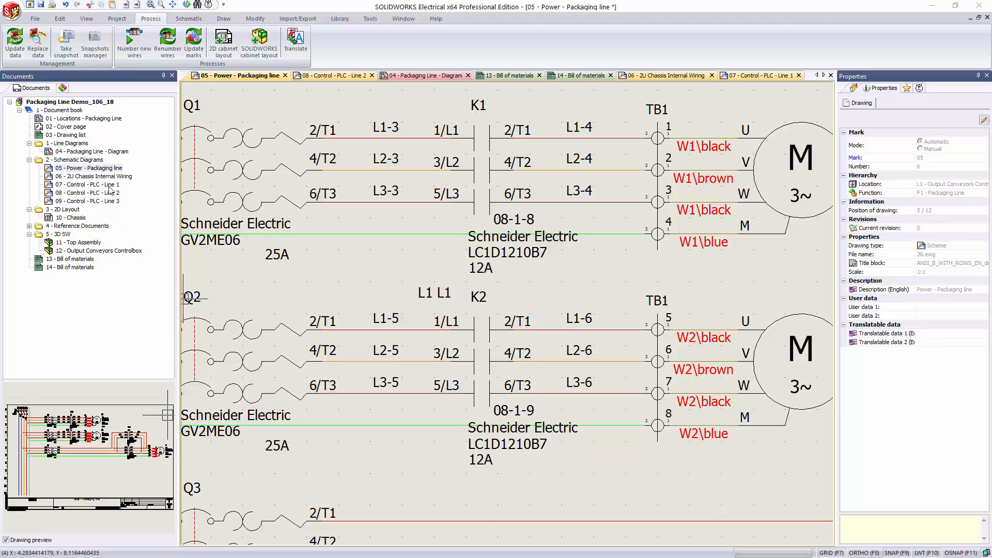
# Step: Review the mark mode in the properties of drawing 06 - 2U Chassis Internal Wiring without changing anything
pyautogui.rightClick(71, 178)
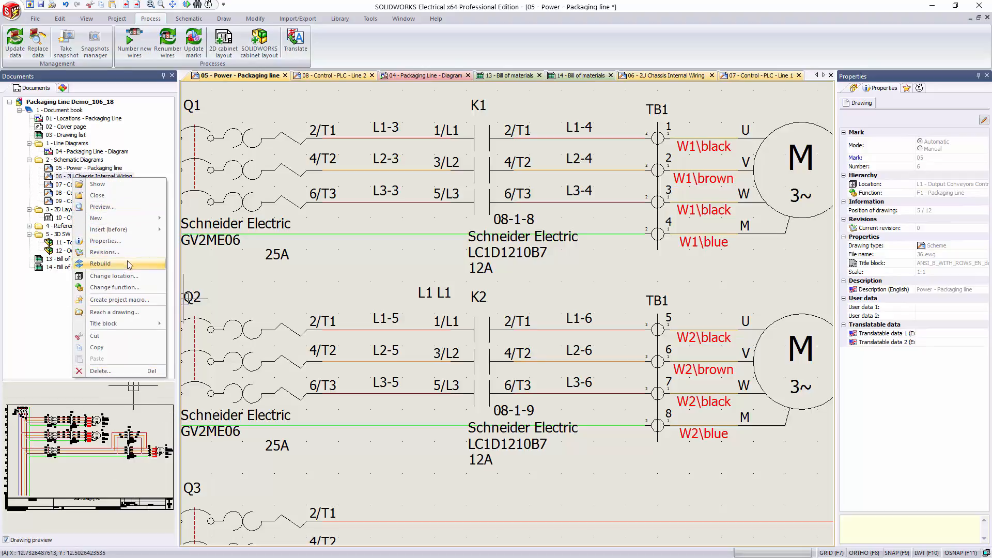
pyautogui.click(105, 241)
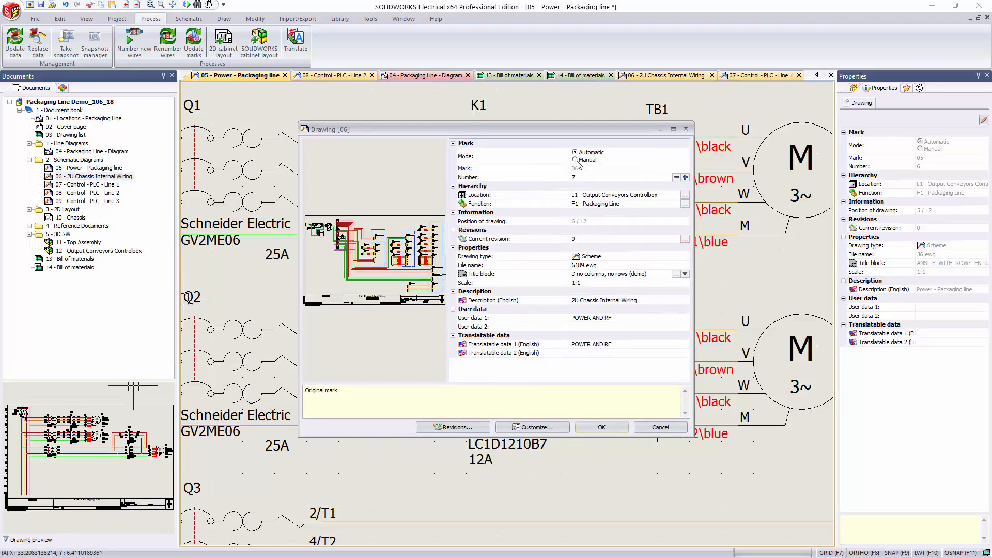
pyautogui.click(652, 426)
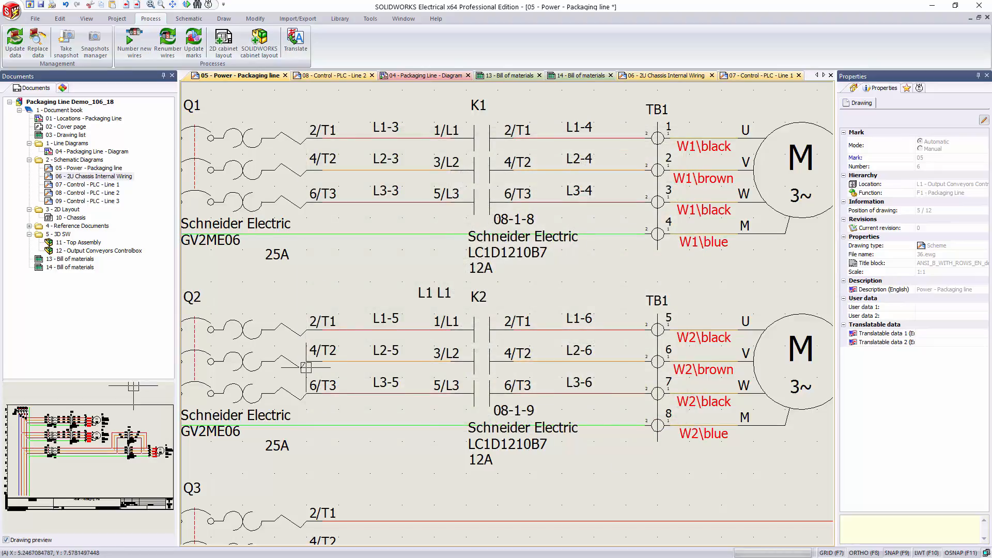